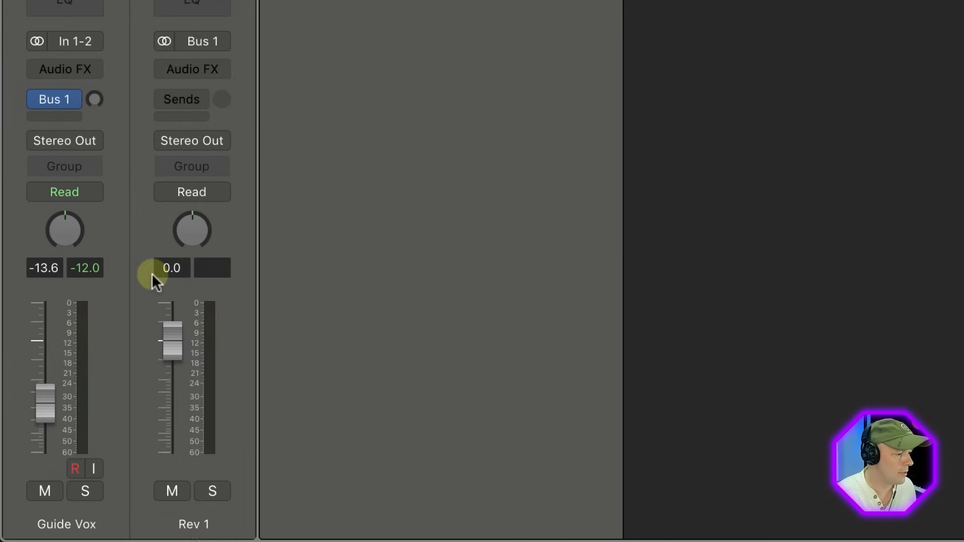
# Step: Insert a stereo ChromaVerb on the Rev 1 channel and raise the Guide Vox send level to Bus 1
pyautogui.click(220, 71)
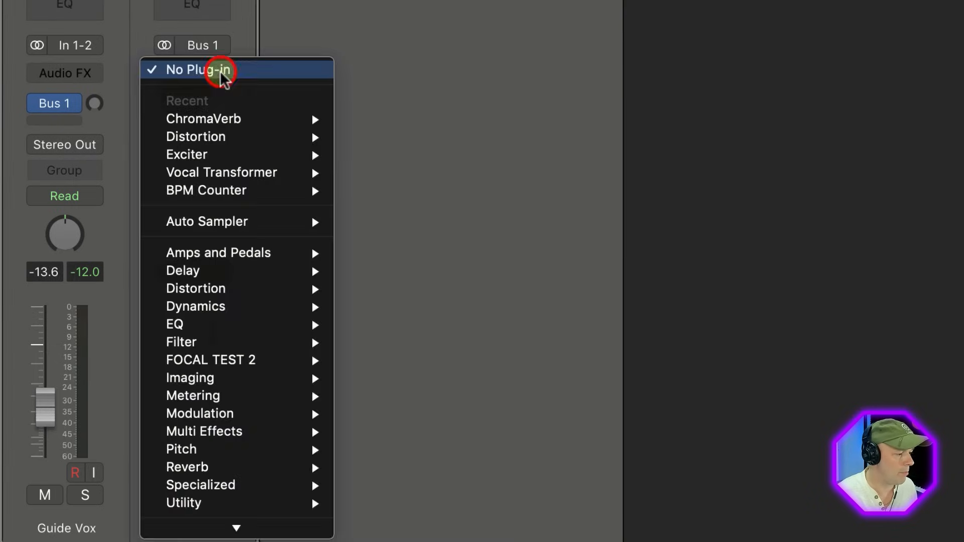
pyautogui.moveTo(228, 114)
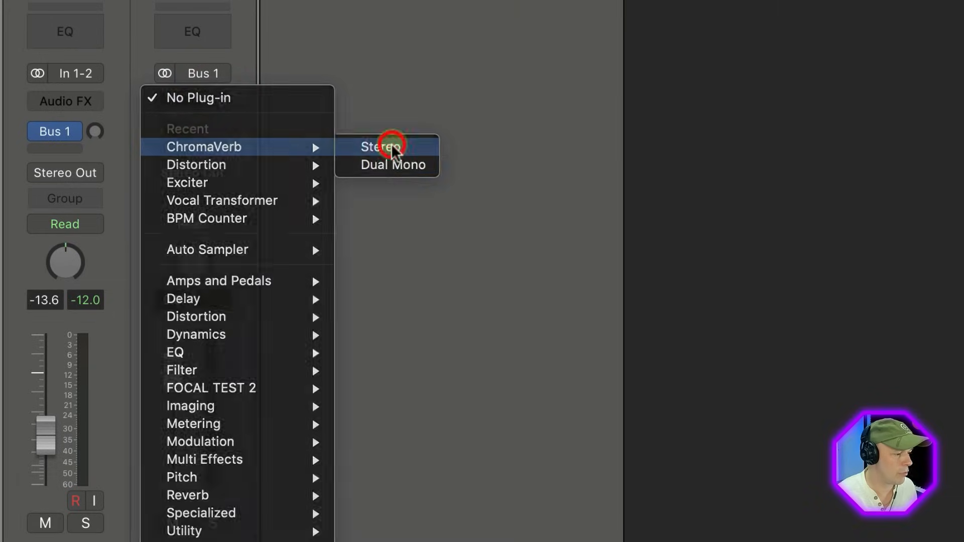
pyautogui.click(390, 145)
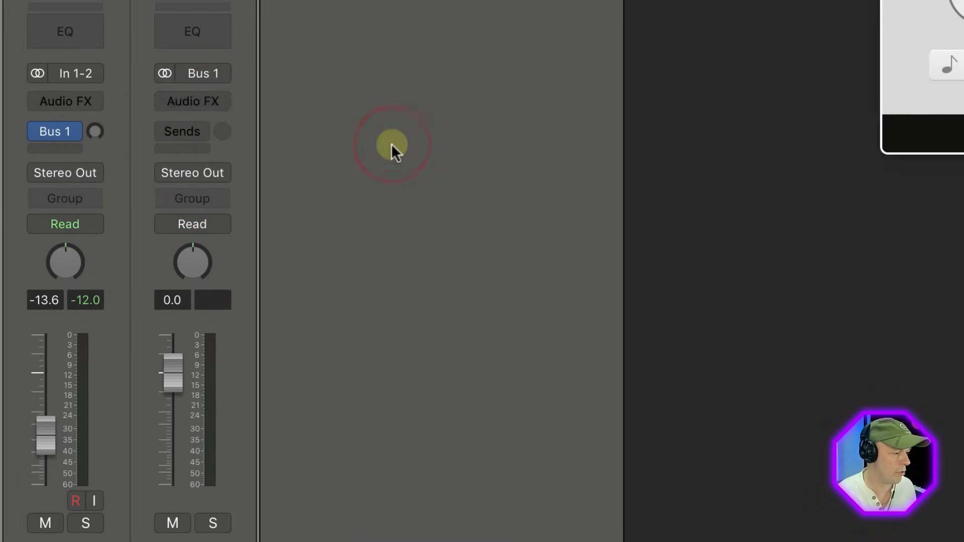
pyautogui.keyDown('alt'); pyautogui.click(93, 131); pyautogui.keyUp('alt')
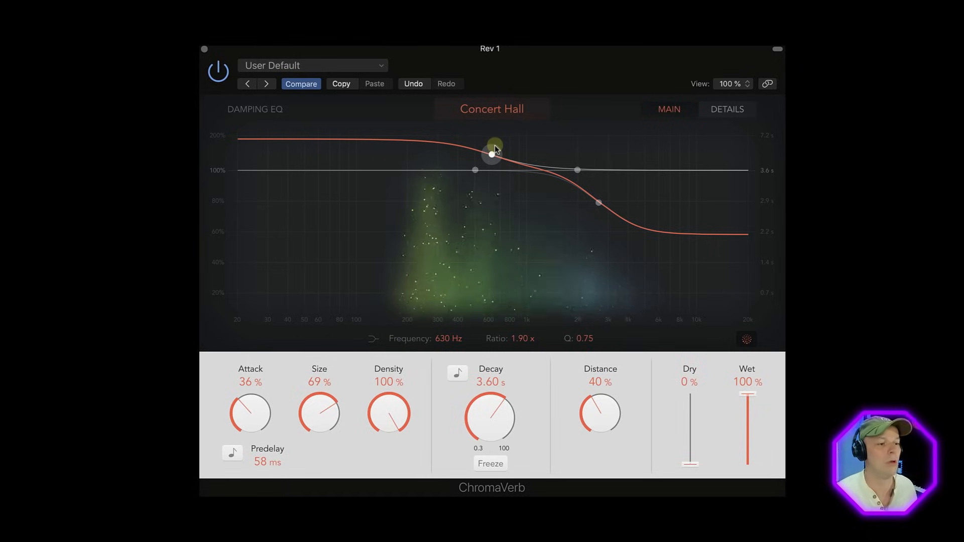
# Step: Set ChromaVerb's low damping EQ band to a 1.70x ratio at 670 Hz and shorten the decay to 2.50 s
pyautogui.moveTo(495, 146); pyautogui.dragTo(498, 158)
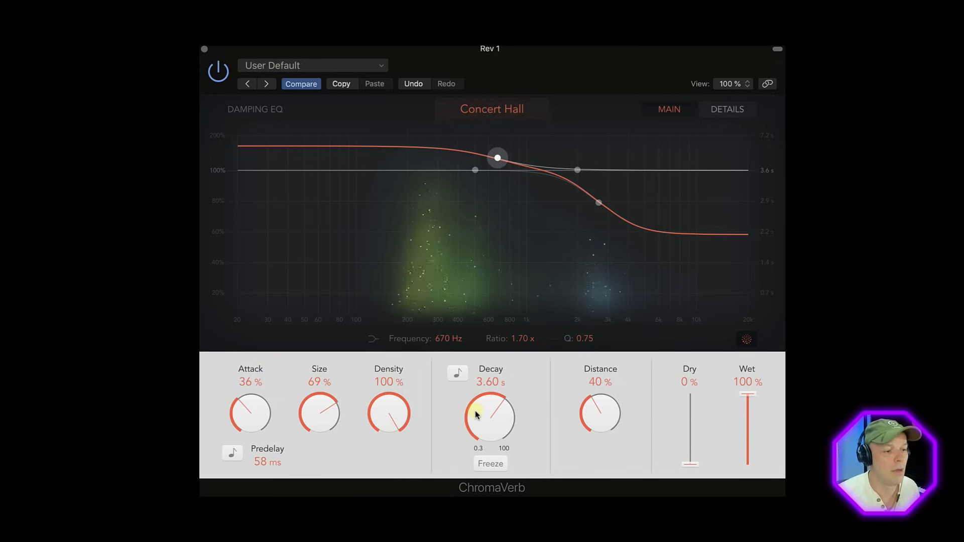
pyautogui.moveTo(477, 414); pyautogui.dragTo(486, 427)
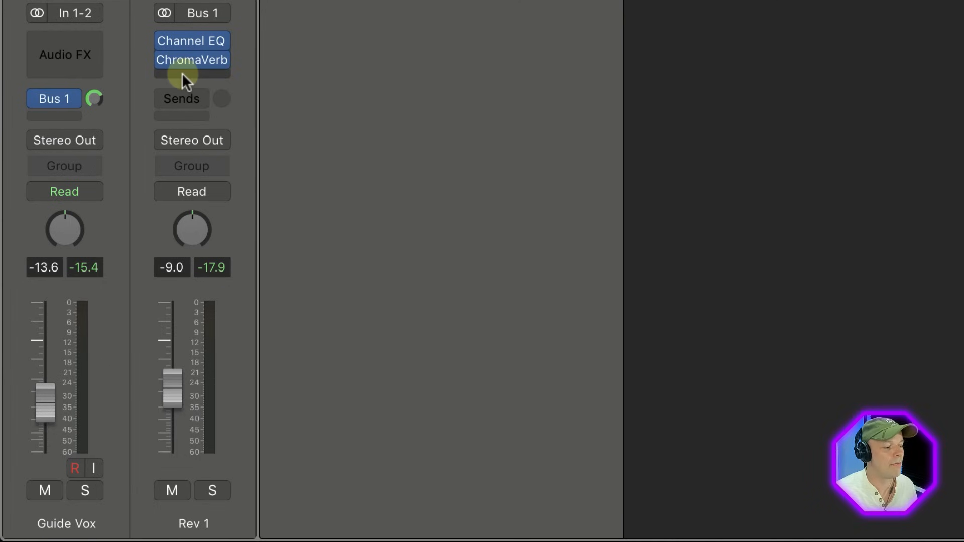
# Step: Insert a stereo Chorus after ChromaVerb on the Rev 1 channel
pyautogui.click(183, 74)
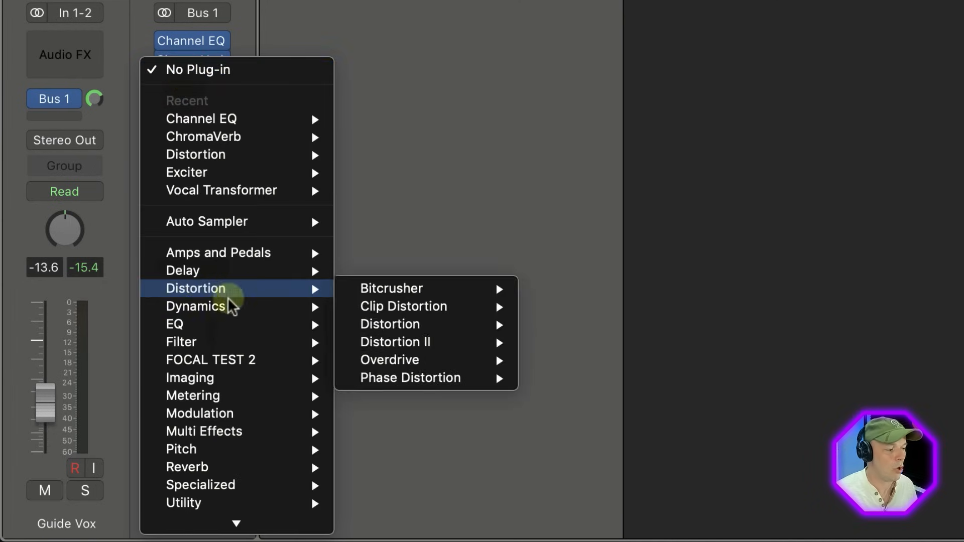
pyautogui.moveTo(236, 412)
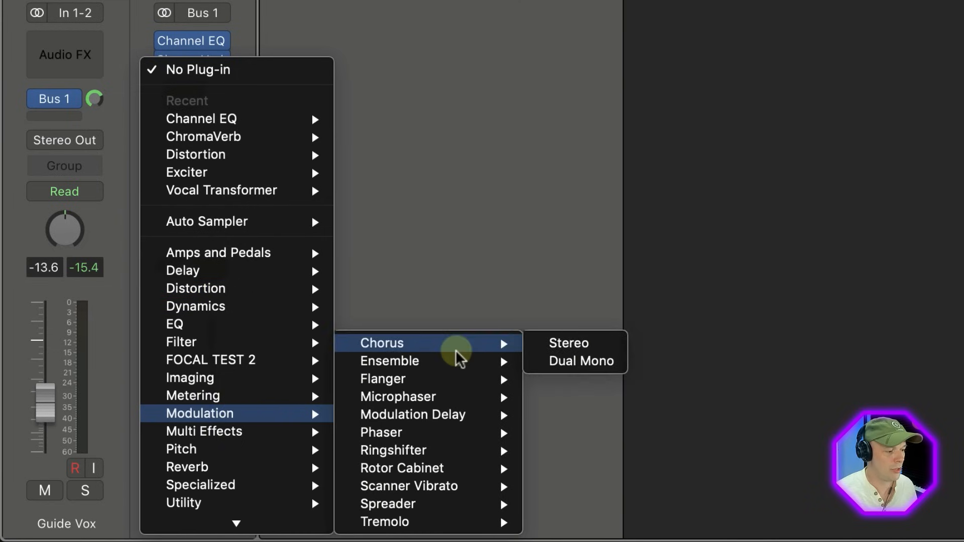
pyautogui.click(563, 341)
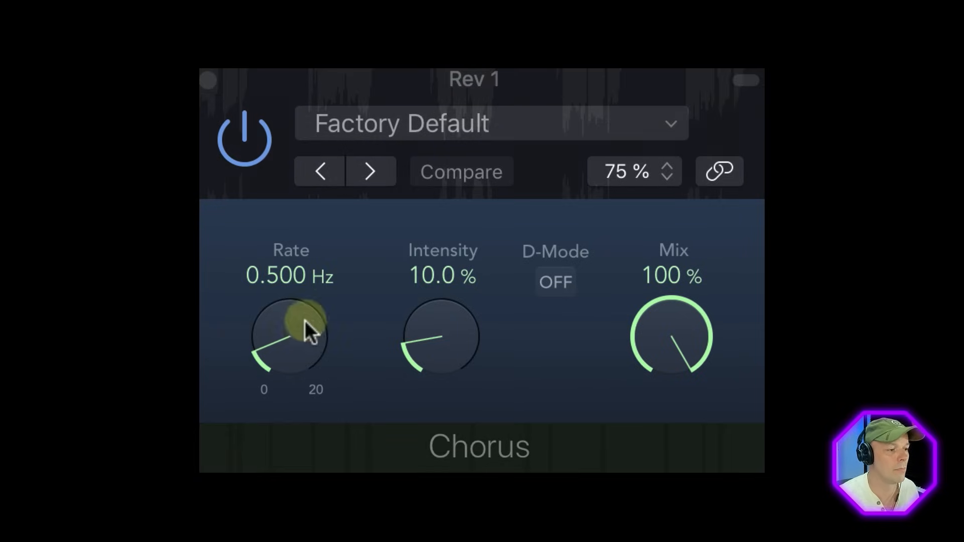
# Step: Set the Chorus rate to 0.433 Hz and the intensity to 20%, and close the plug-in window
pyautogui.moveTo(304, 321); pyautogui.dragTo(299, 275)
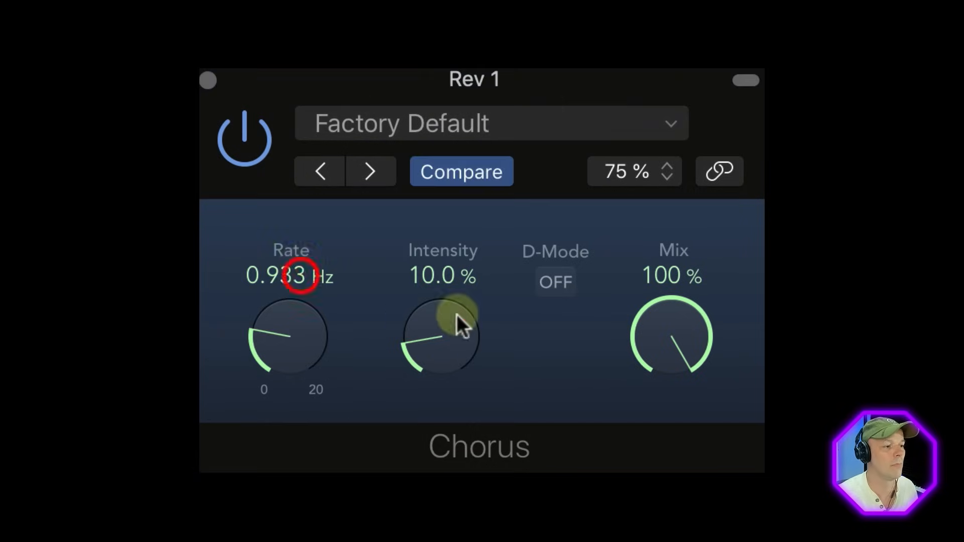
pyautogui.moveTo(444, 341); pyautogui.dragTo(438, 309)
pyautogui.moveTo(300, 324); pyautogui.dragTo(304, 291)
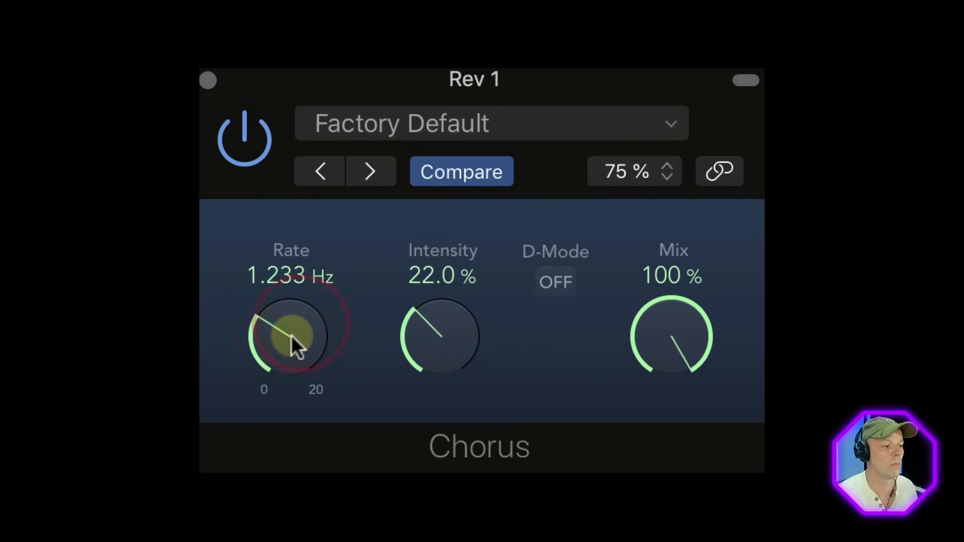
pyautogui.moveTo(291, 335); pyautogui.dragTo(288, 349)
pyautogui.moveTo(427, 340)
pyautogui.mouseDown()
pyautogui.moveTo(428, 353)
pyautogui.moveTo(411, 343)
pyautogui.mouseUp()
pyautogui.moveTo(287, 338); pyautogui.dragTo(309, 254)
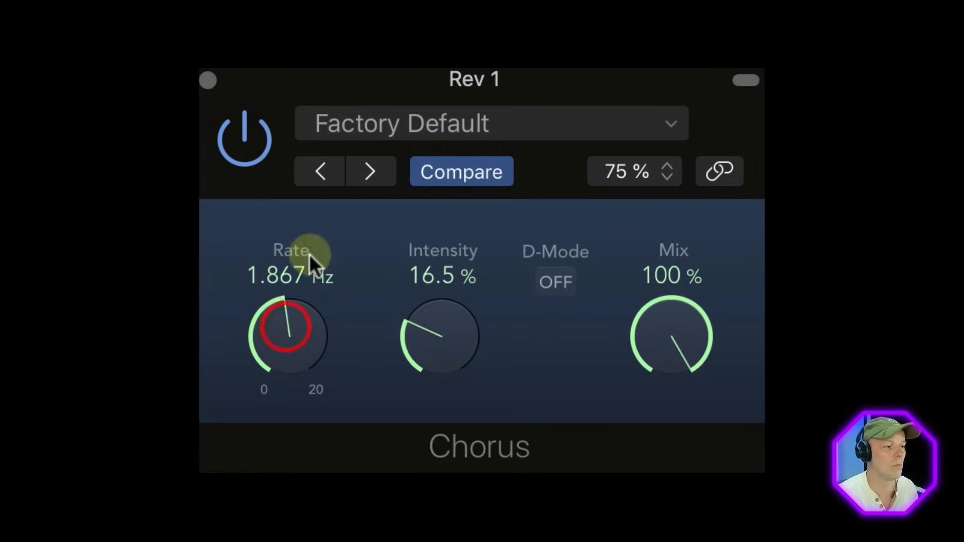
pyautogui.moveTo(441, 334); pyautogui.dragTo(448, 125)
pyautogui.moveTo(306, 324); pyautogui.dragTo(293, 477)
pyautogui.moveTo(431, 316); pyautogui.dragTo(430, 343)
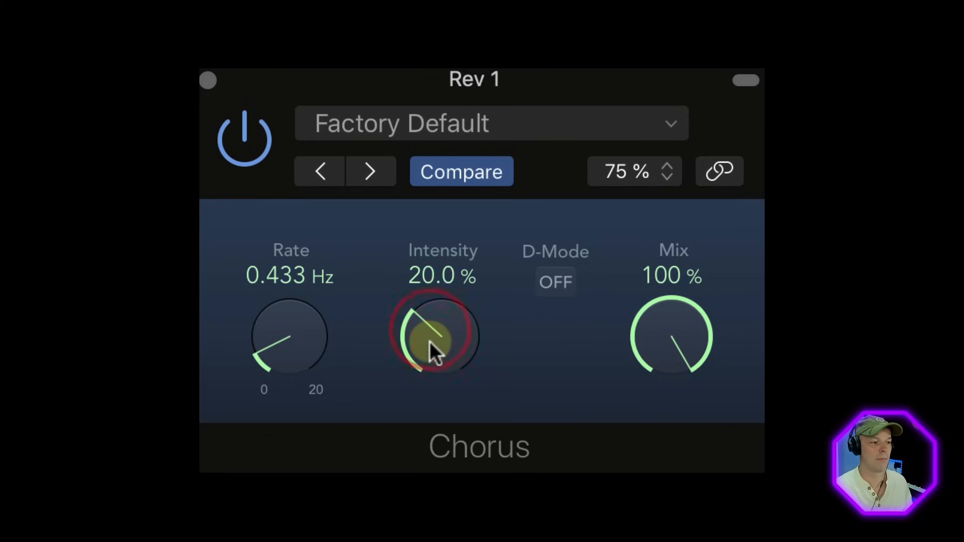
pyautogui.click(209, 81)
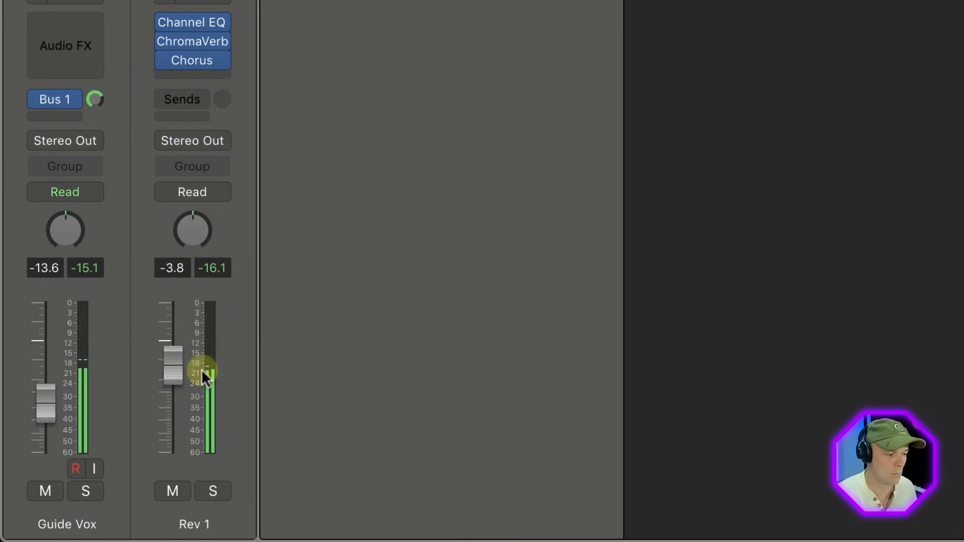
# Step: Lower the Rev 1 channel fader to -8.6 dB
pyautogui.moveTo(168, 369); pyautogui.dragTo(173, 410)
pyautogui.click(172, 388)
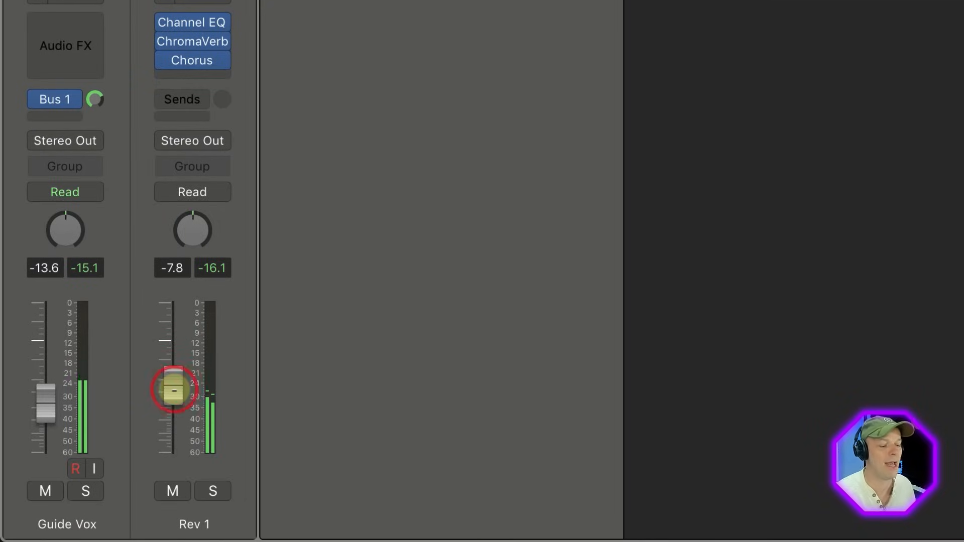
pyautogui.moveTo(173, 388); pyautogui.dragTo(174, 395)
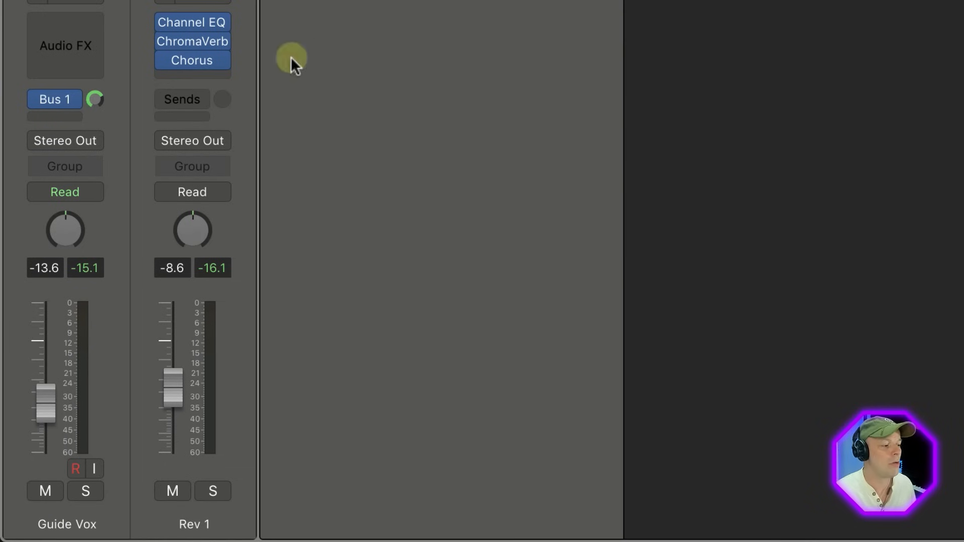
# Step: Insert a stereo Compressor after Chorus on the Rev 1 channel and move its window lower over the tracks
pyautogui.click(181, 75)
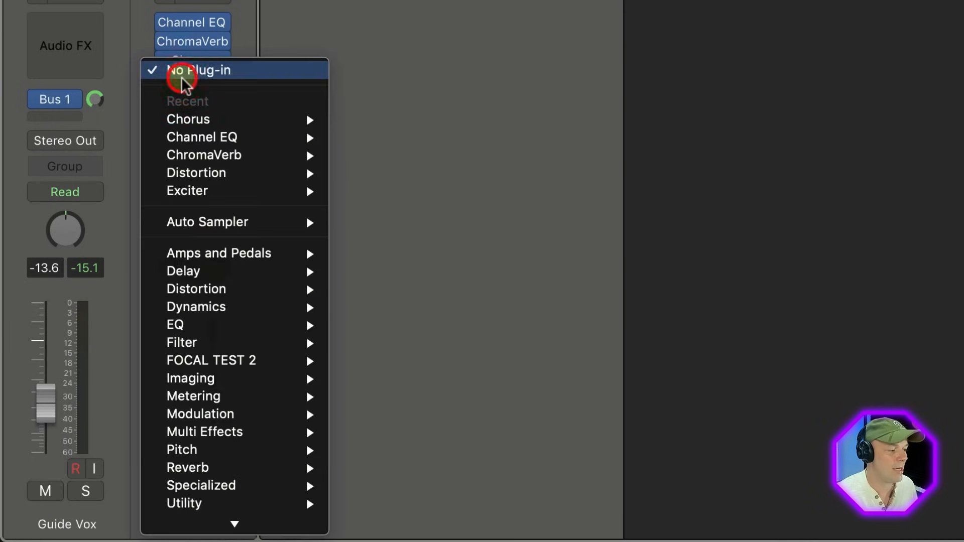
pyautogui.moveTo(201, 309)
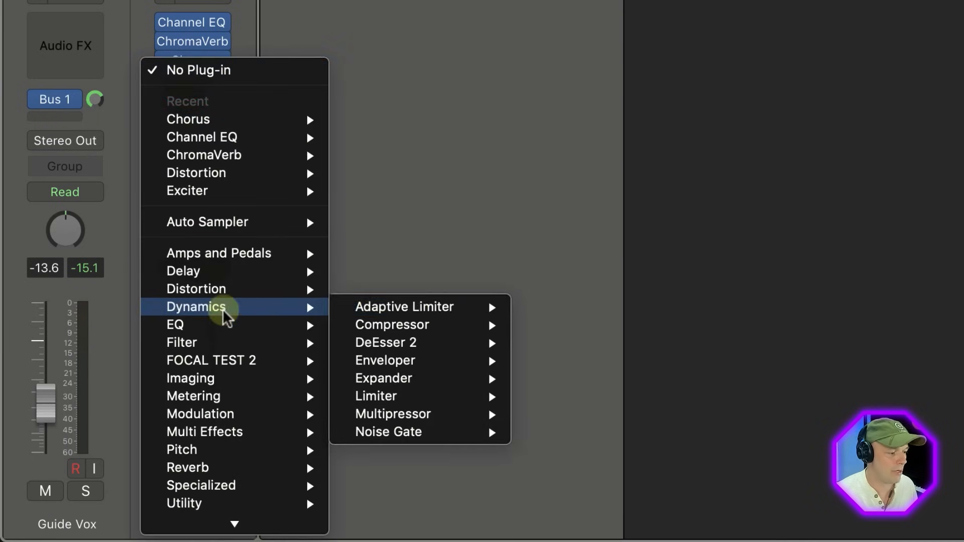
pyautogui.moveTo(411, 329)
pyautogui.click(557, 325)
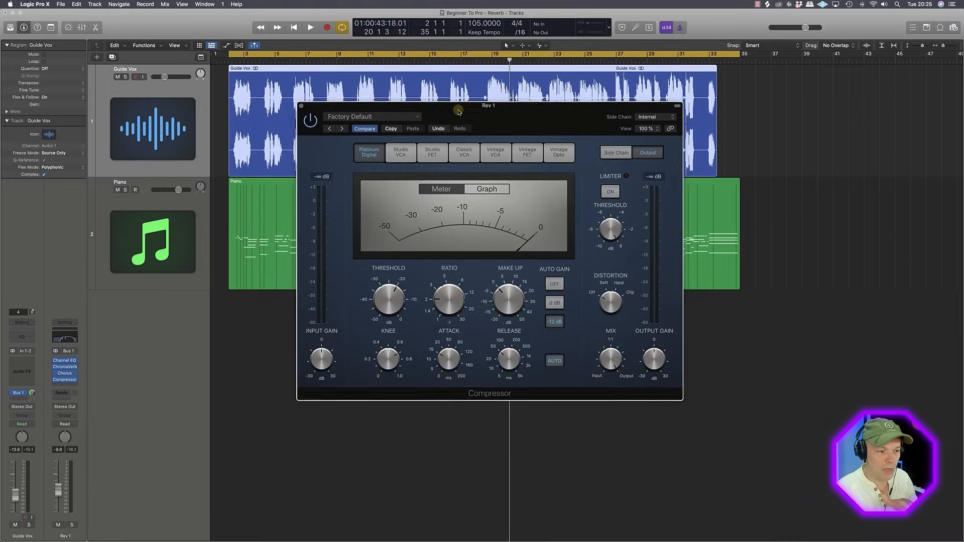
pyautogui.moveTo(458, 106); pyautogui.dragTo(467, 162)
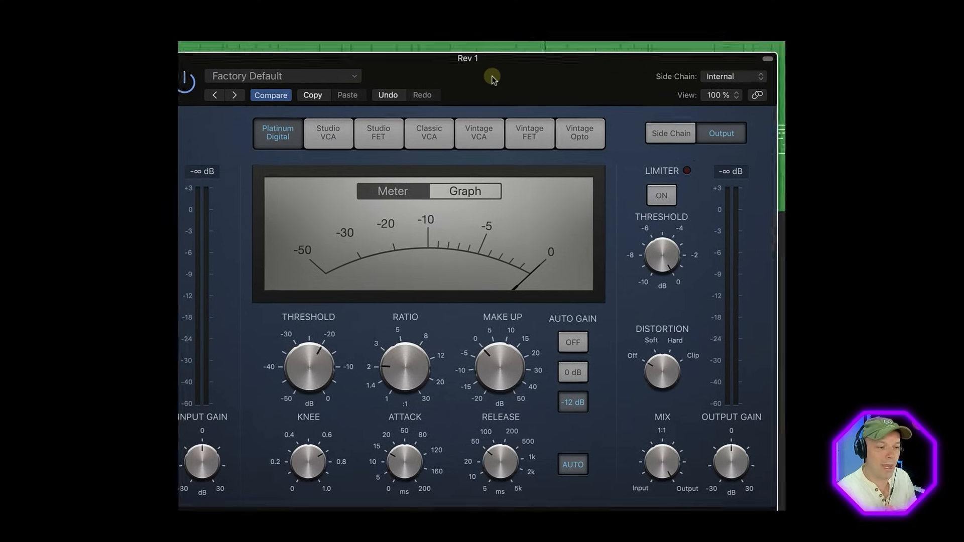
# Step: During playback, lower the Compressor threshold to between -30 and -25 dB and raise the ratio slightly above 2:1
pyautogui.press('space')
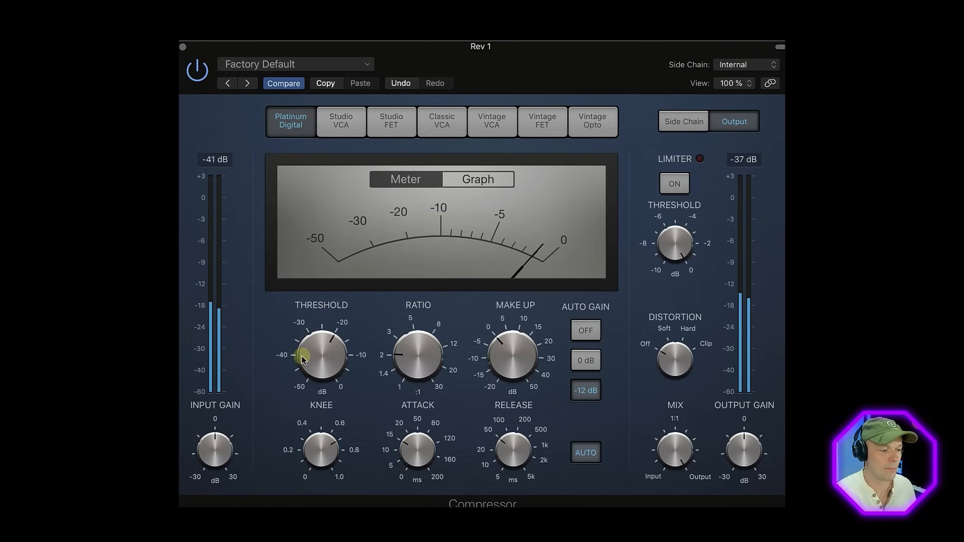
pyautogui.moveTo(318, 370); pyautogui.dragTo(316, 378)
pyautogui.moveTo(408, 358); pyautogui.dragTo(419, 356)
pyautogui.moveTo(318, 364)
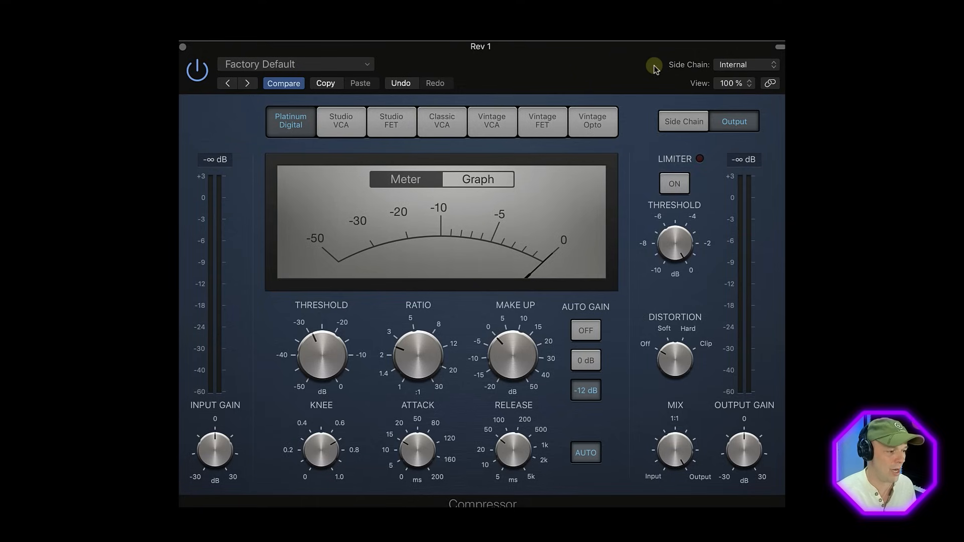
pyautogui.click(742, 65)
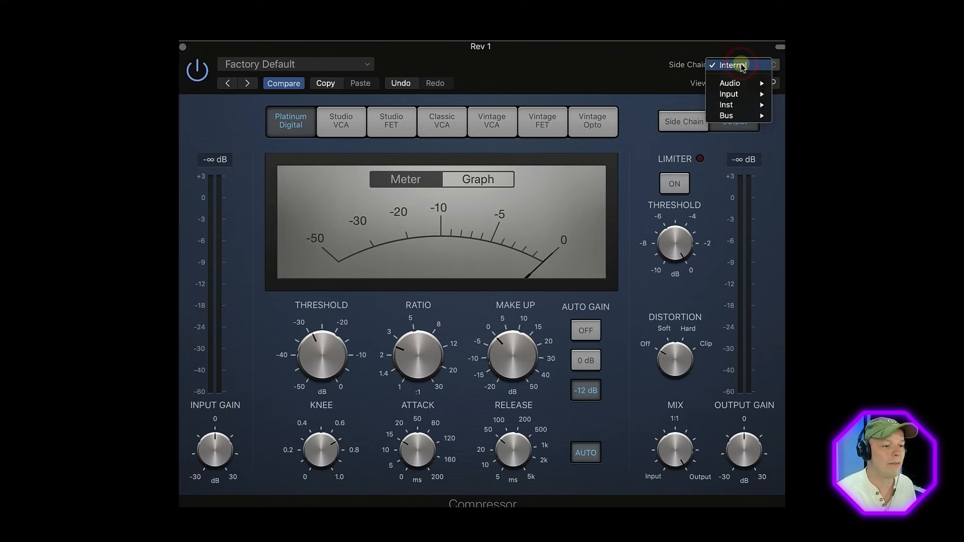
pyautogui.click(615, 64)
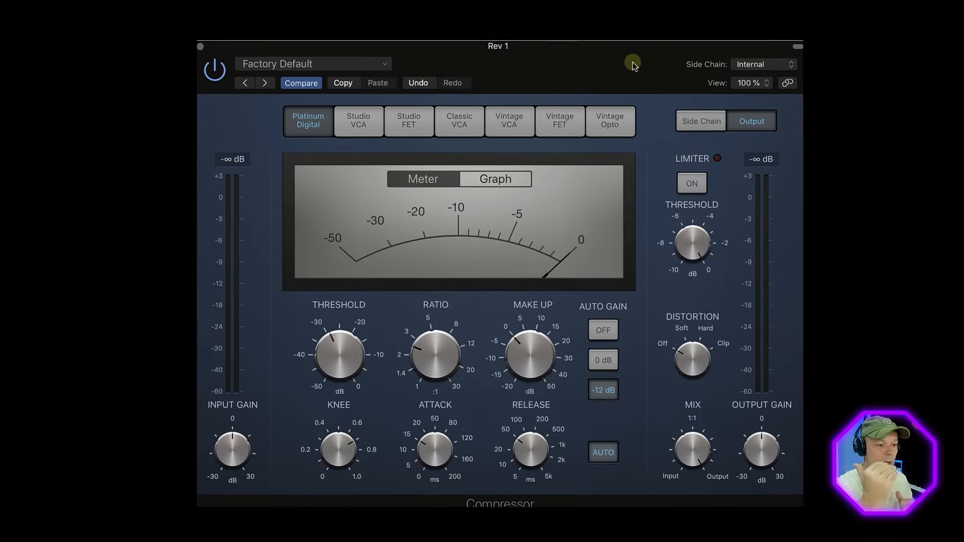
pyautogui.click(733, 65)
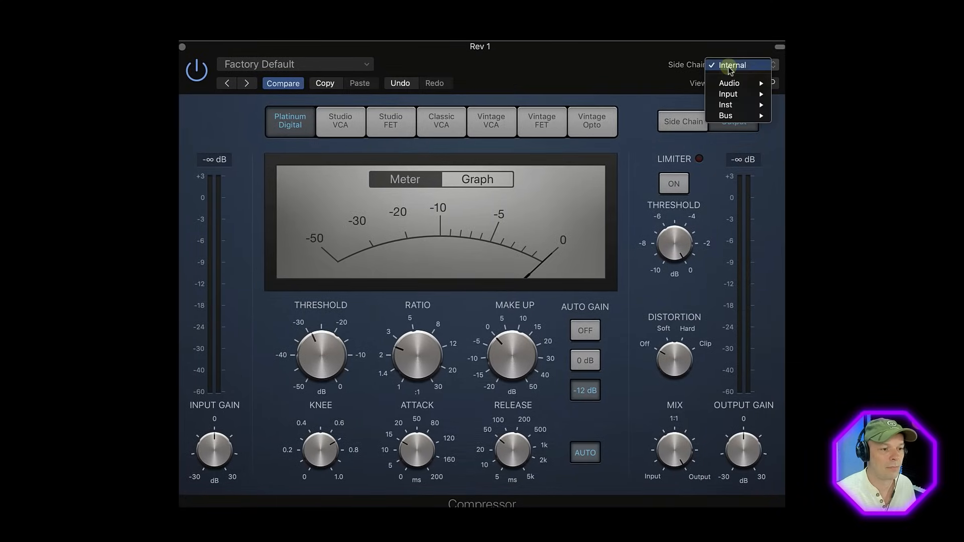
pyautogui.click(624, 60)
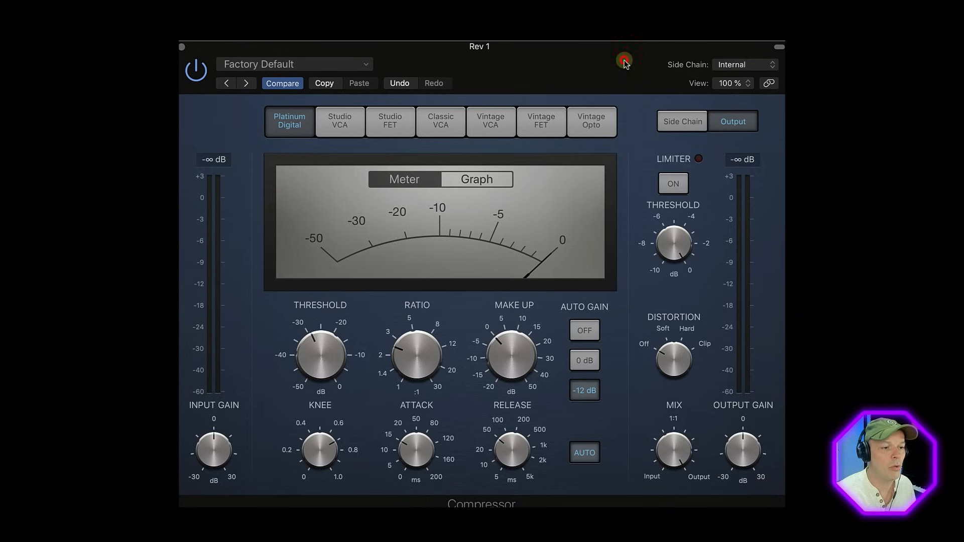
# Step: Set the Compressor's side chain source to the Guide Vox (Audio 1) track
pyautogui.click(727, 65)
pyautogui.moveTo(735, 84)
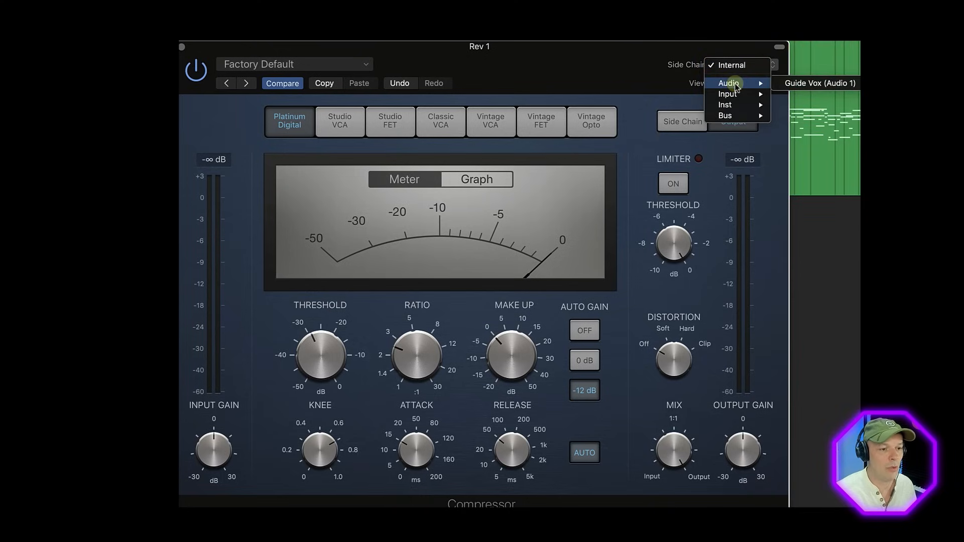
pyautogui.click(807, 84)
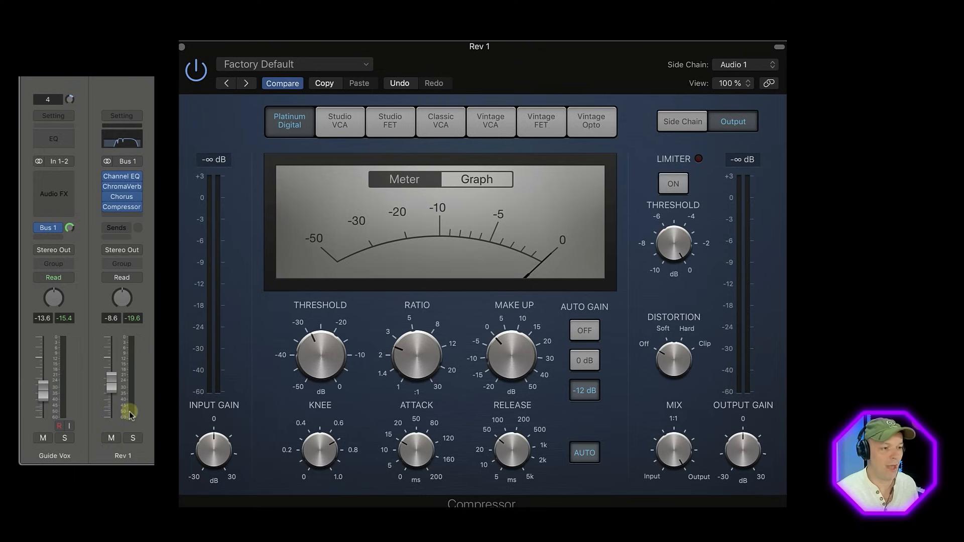
# Step: During playback, raise the Compressor threshold to -15.5 dB and lengthen its release
pyautogui.press('space')
pyautogui.moveTo(353, 342)
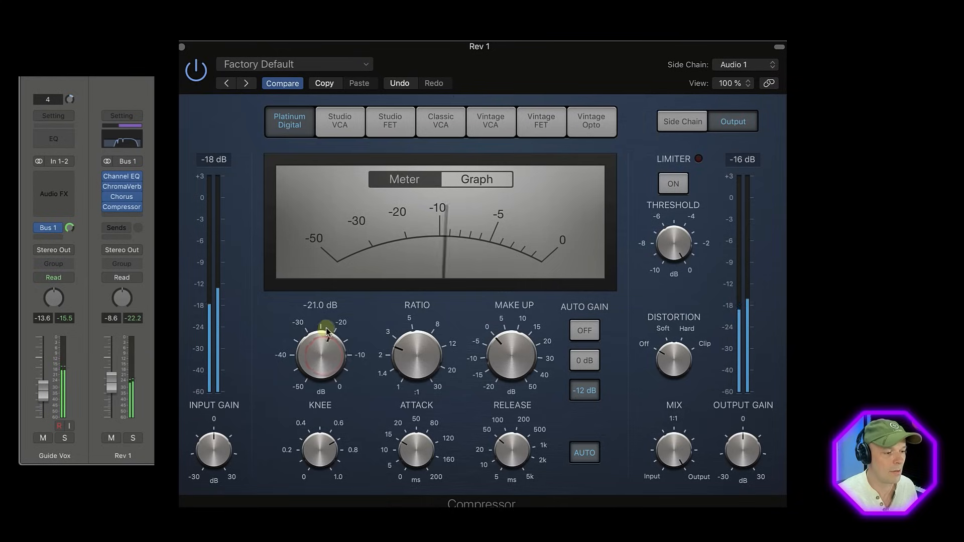
pyautogui.moveTo(327, 317); pyautogui.dragTo(328, 310)
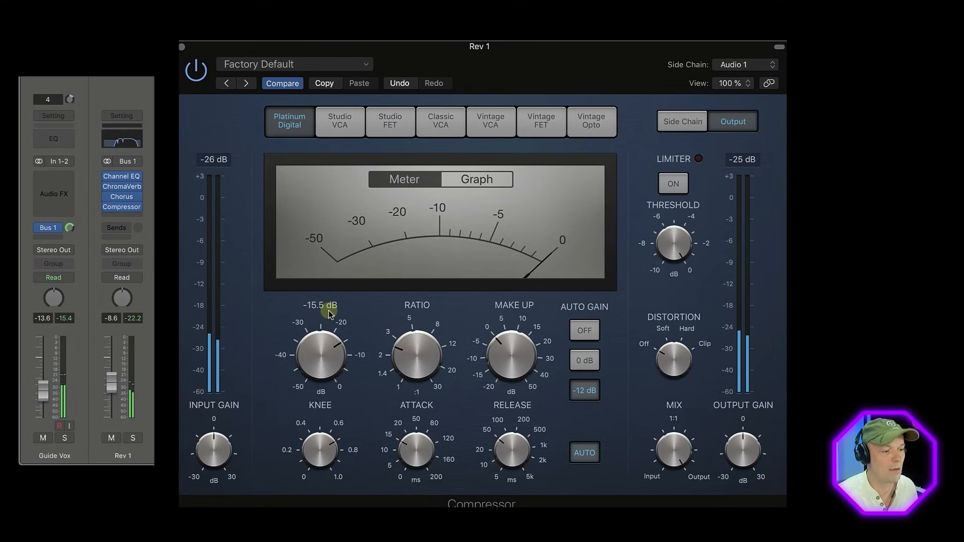
pyautogui.moveTo(497, 450)
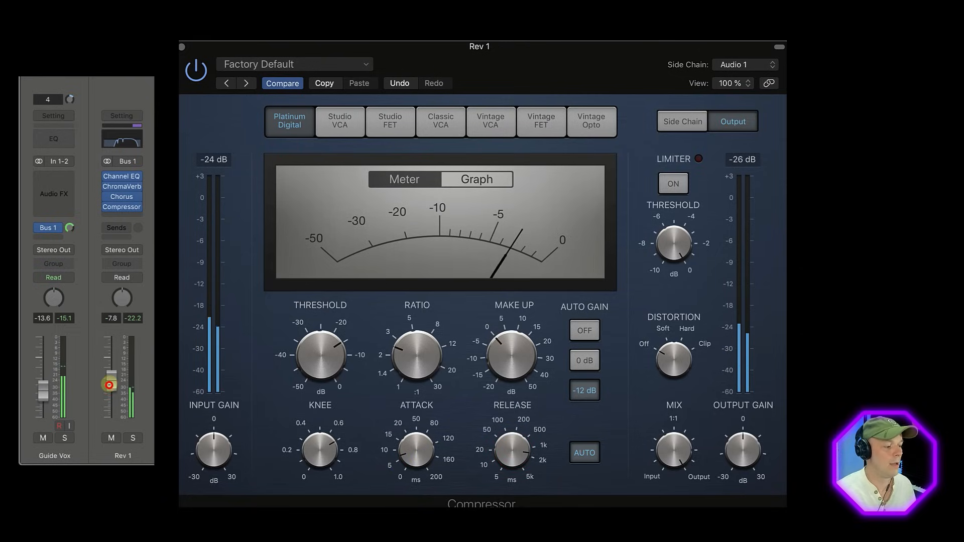
# Step: Close the ChromaVerb window and set the Rev 1 channel fader to -11.6 dB
pyautogui.moveTo(109, 385); pyautogui.dragTo(111, 384)
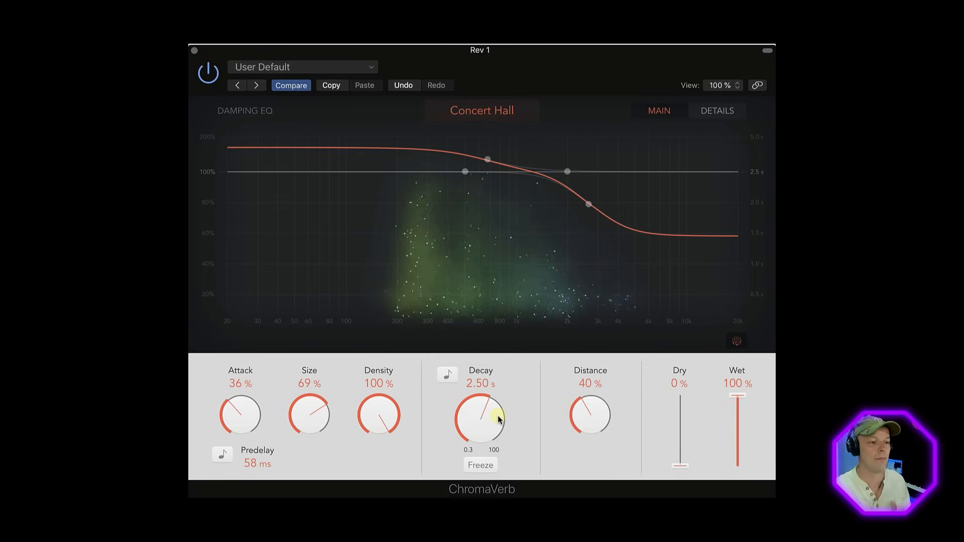
pyautogui.click(195, 52)
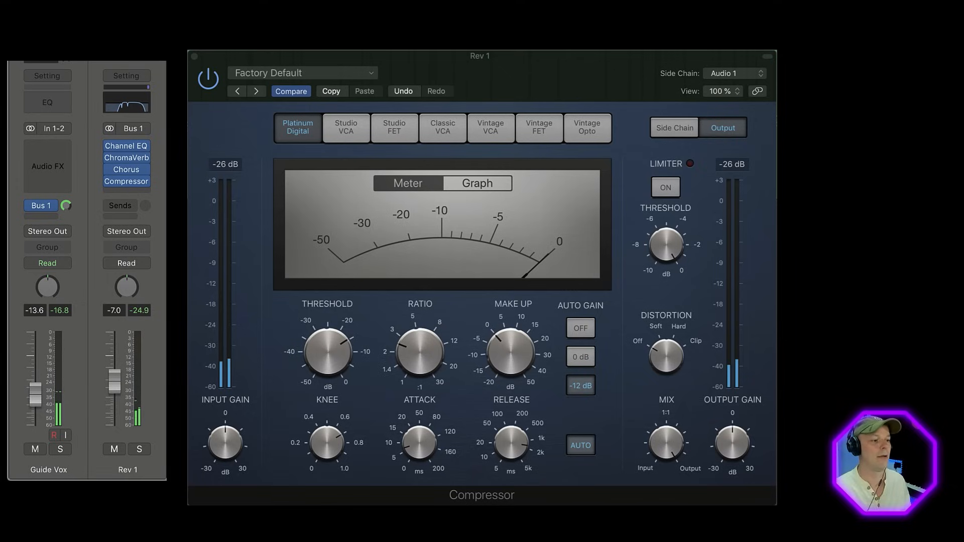
pyautogui.moveTo(119, 384); pyautogui.dragTo(117, 394)
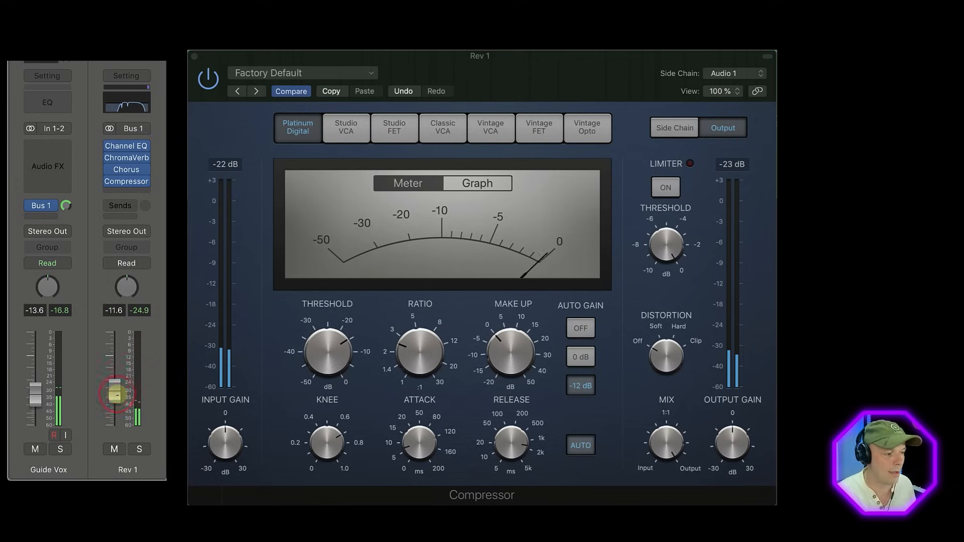
# Step: Open ChromaVerb on the Rev 1 channel, raise its decay to 2.80 s during playback, and close the plug-in window
pyautogui.click(128, 158)
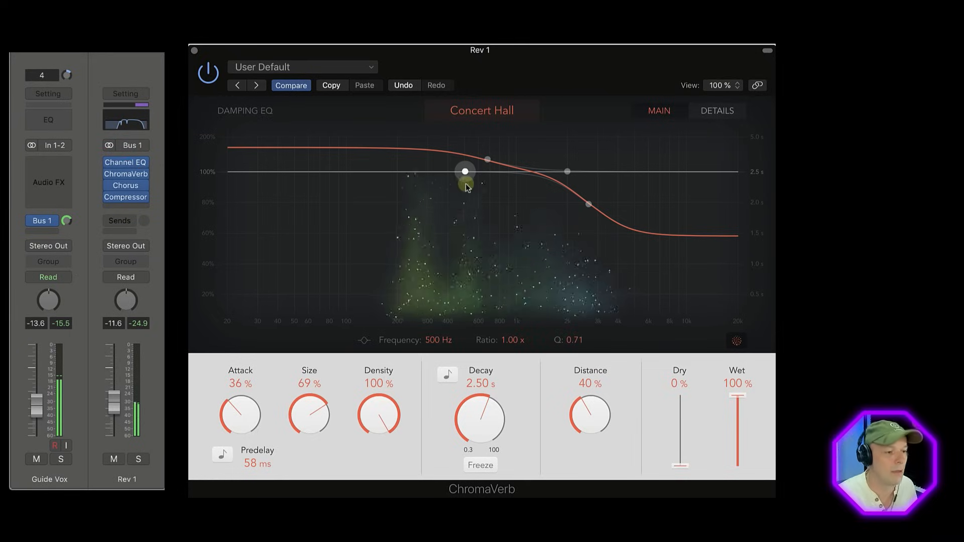
pyautogui.moveTo(480, 413); pyautogui.dragTo(481, 411)
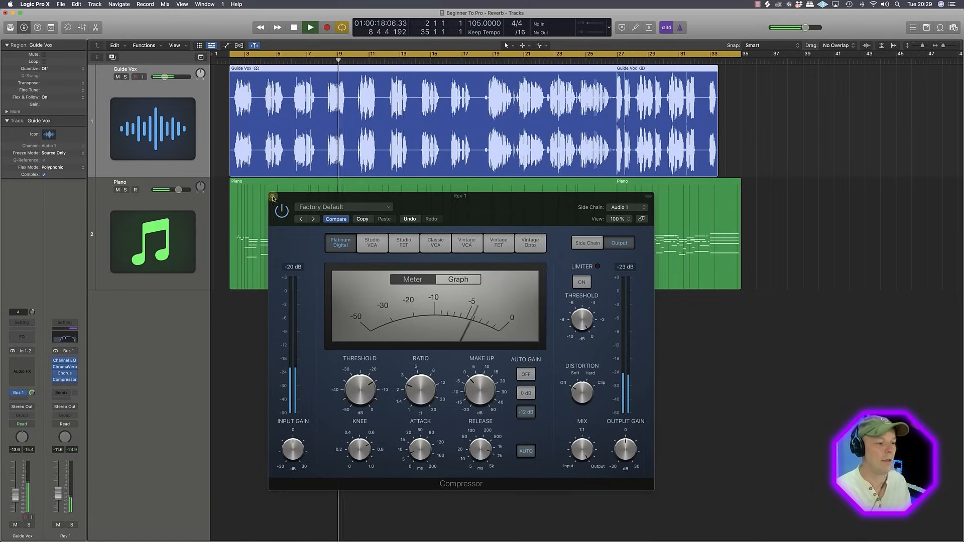
pyautogui.click(272, 196)
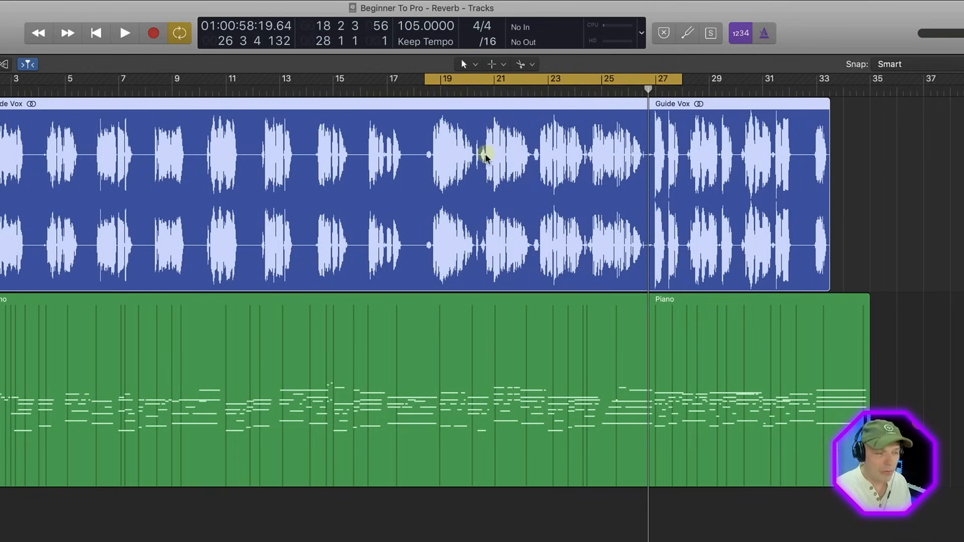
# Step: Select the Rev 1 channel in the mixer, enable its Read automation and create a track for it in the arrangement
pyautogui.click(473, 172)
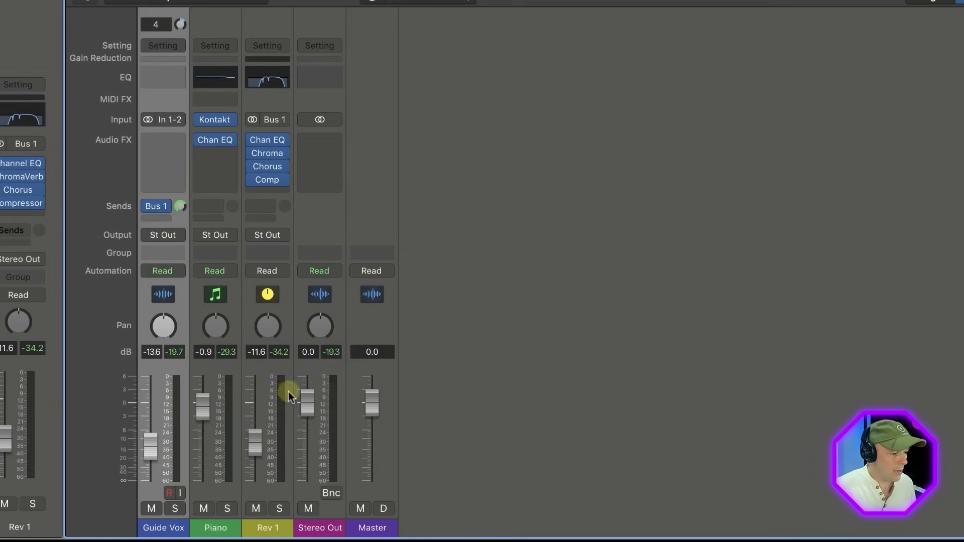
pyautogui.click(268, 530)
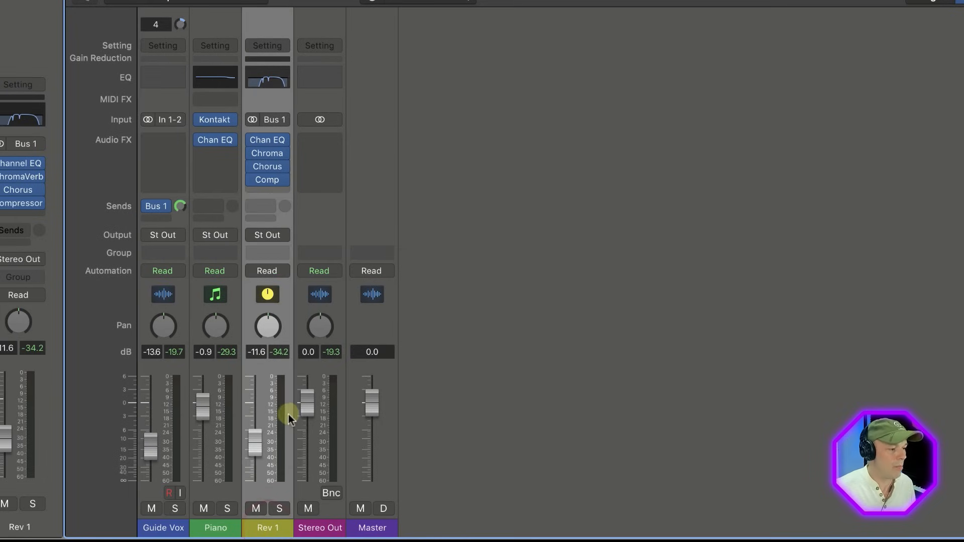
pyautogui.click(252, 272)
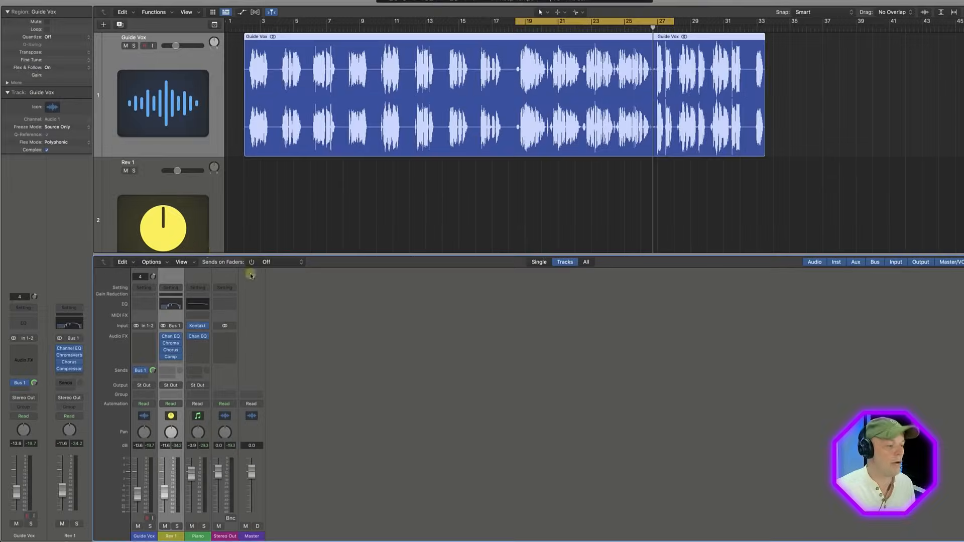
pyautogui.click(190, 220)
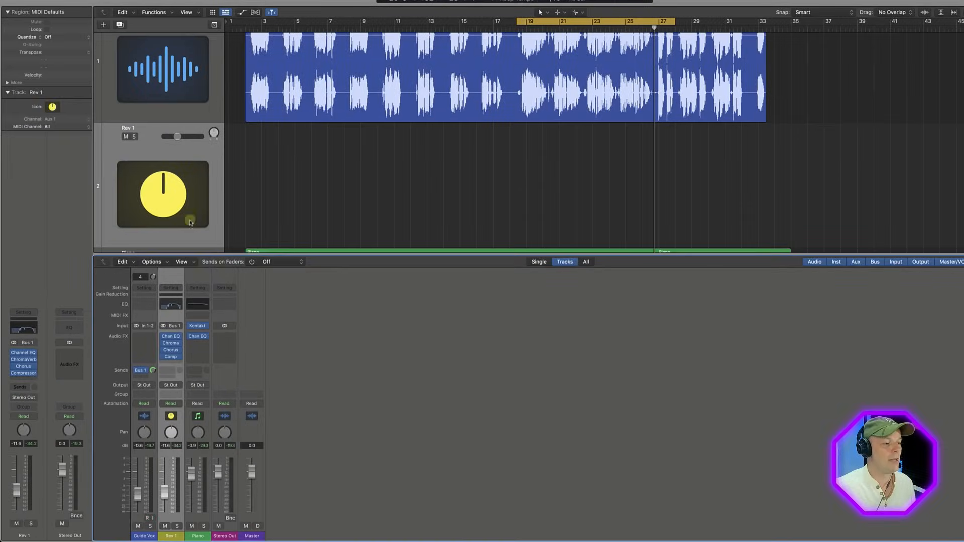
pyautogui.click(141, 133)
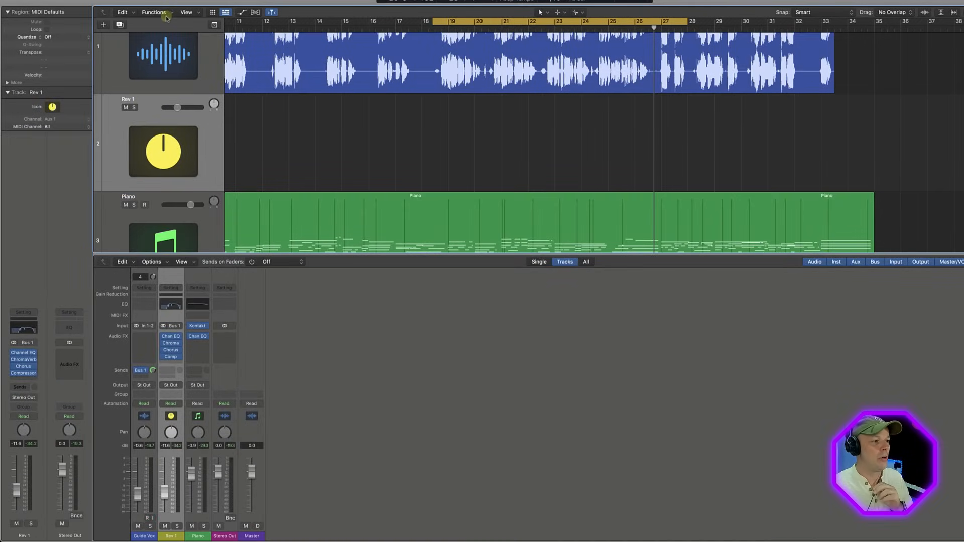
# Step: Show track automation and lower the Rev 1 volume line to -15.2 dB from about bar 18 to bar 34
pyautogui.press('a')
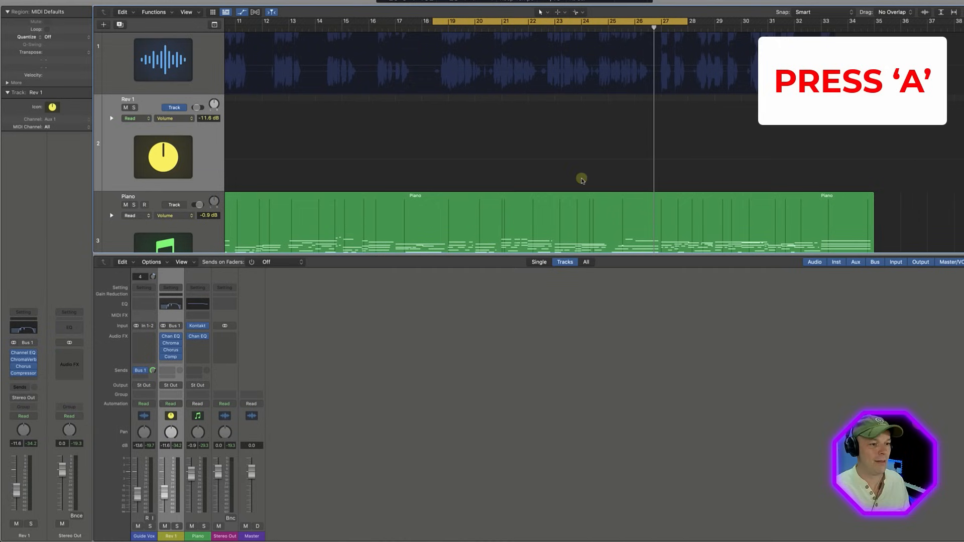
pyautogui.click(439, 159)
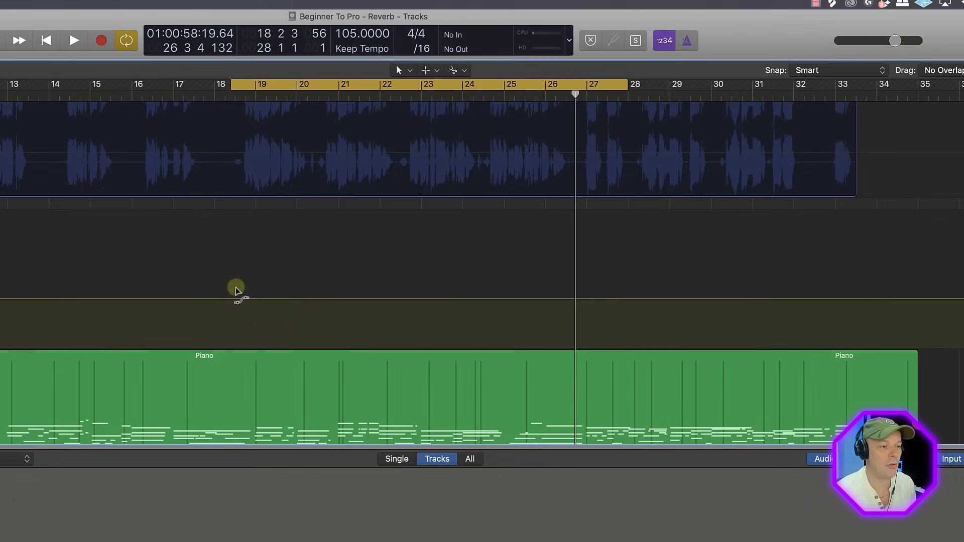
pyautogui.moveTo(317, 234); pyautogui.dragTo(868, 256)
pyautogui.moveTo(523, 310); pyautogui.dragTo(492, 308)
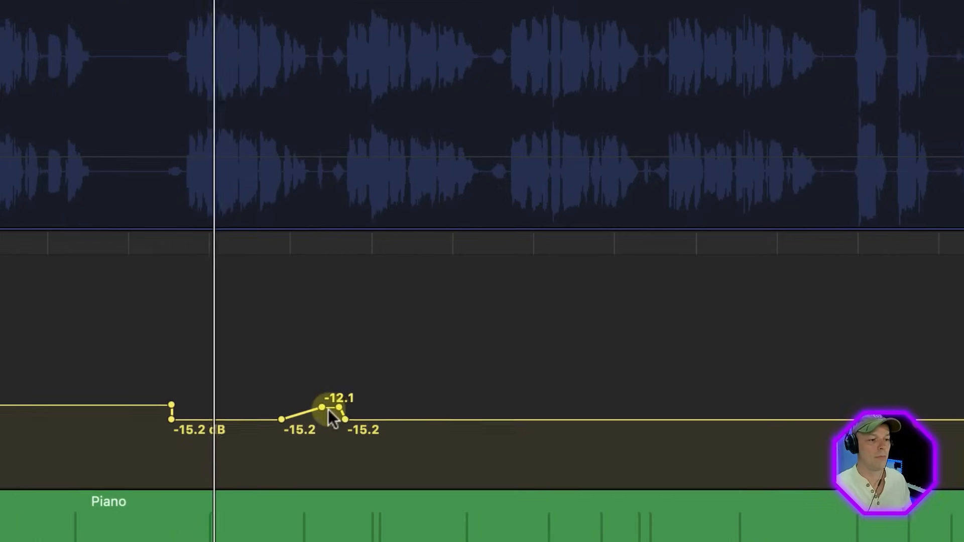
# Step: Shape a Rev 1 volume ramp from -15.2 dB up to -8.2 dB in the vocal gap after bar 20, aligning its points with the gap
pyautogui.moveTo(328, 350); pyautogui.dragTo(328, 342)
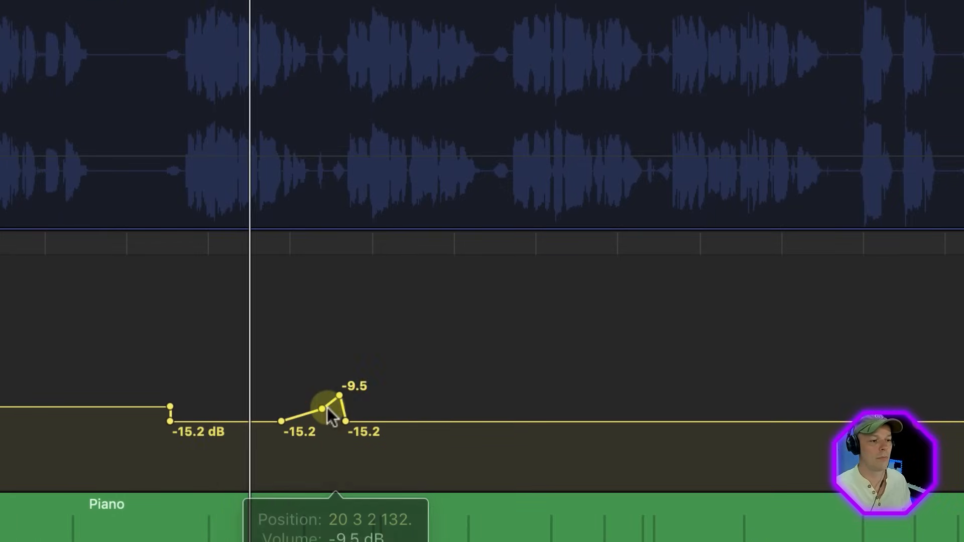
pyautogui.moveTo(327, 410); pyautogui.dragTo(335, 409)
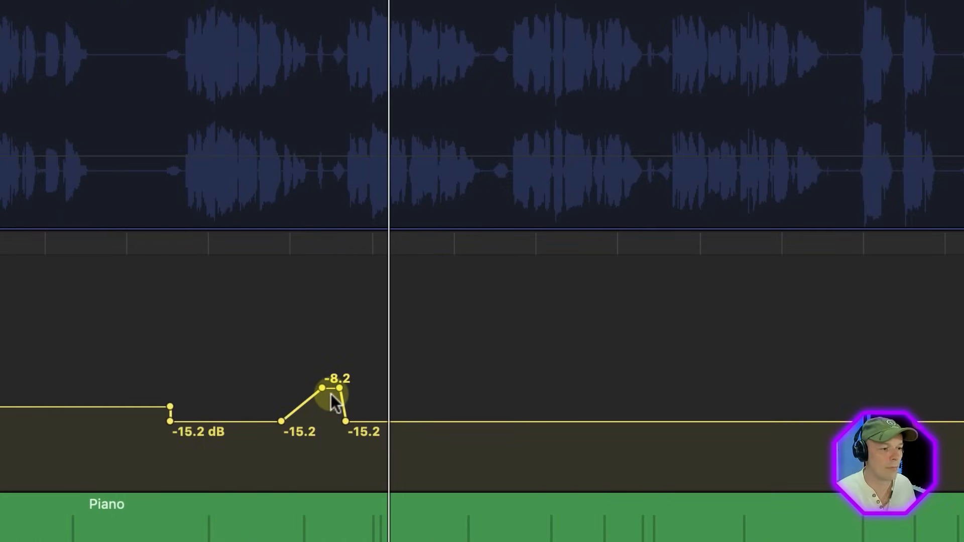
pyautogui.moveTo(331, 390); pyautogui.dragTo(333, 390)
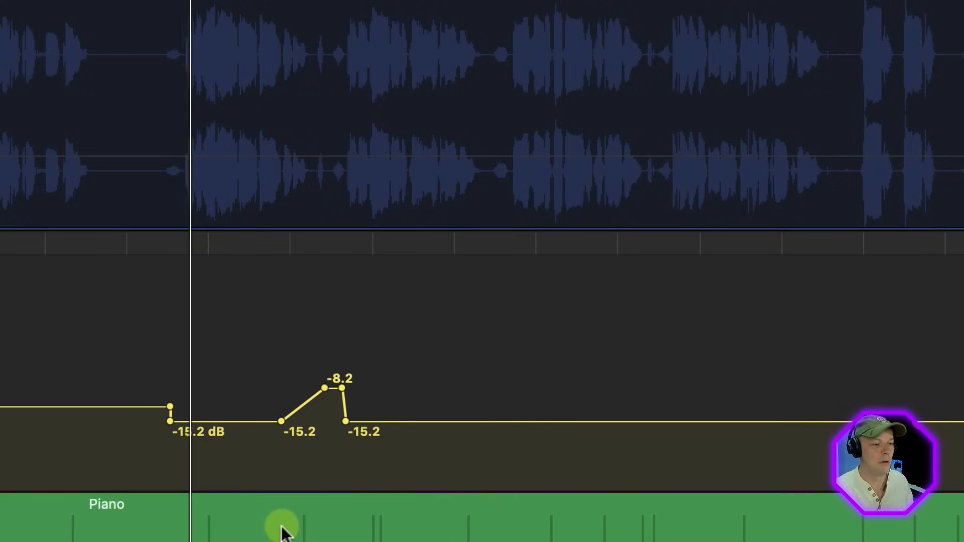
pyautogui.press('super+equal')
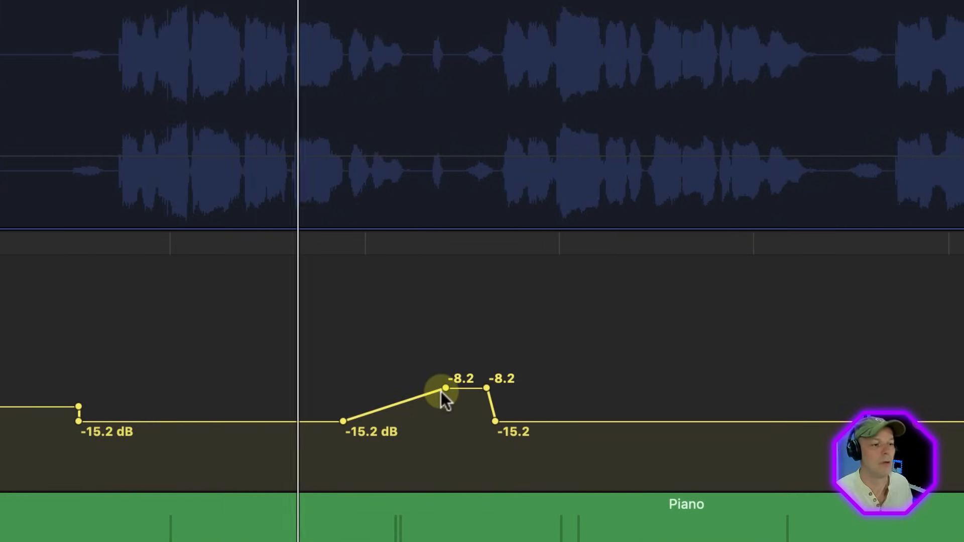
pyautogui.moveTo(441, 391); pyautogui.dragTo(423, 391)
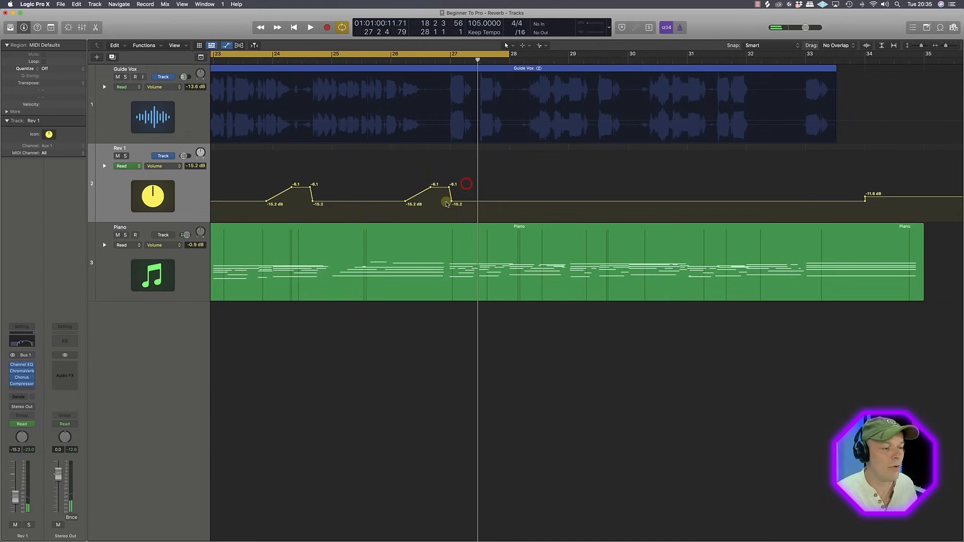
# Step: Raise the peak of the Rev 1 volume ramp just before bar 27 to -5.3 dB and play the section from bar 18
pyautogui.moveTo(432, 190); pyautogui.dragTo(437, 183)
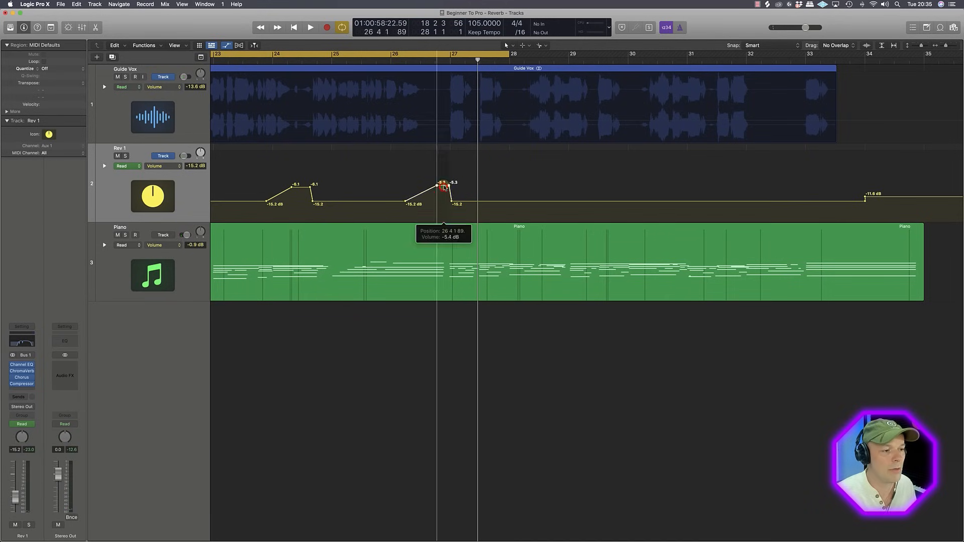
pyautogui.hscroll(-2, 413, 200)
pyautogui.hscroll(-10, 413, 200)
pyautogui.press('space')
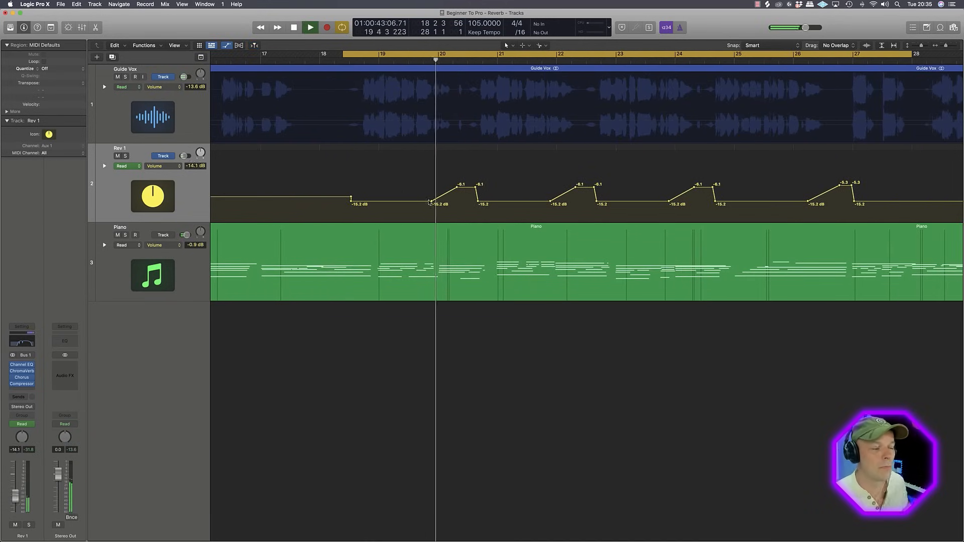
# Step: Reshape the first two Rev 1 volume ramps, moving their peaks and end points later in time
pyautogui.moveTo(478, 202); pyautogui.dragTo(489, 201)
pyautogui.moveTo(597, 201)
pyautogui.mouseDown()
pyautogui.moveTo(605, 201)
pyautogui.moveTo(592, 187)
pyautogui.mouseUp()
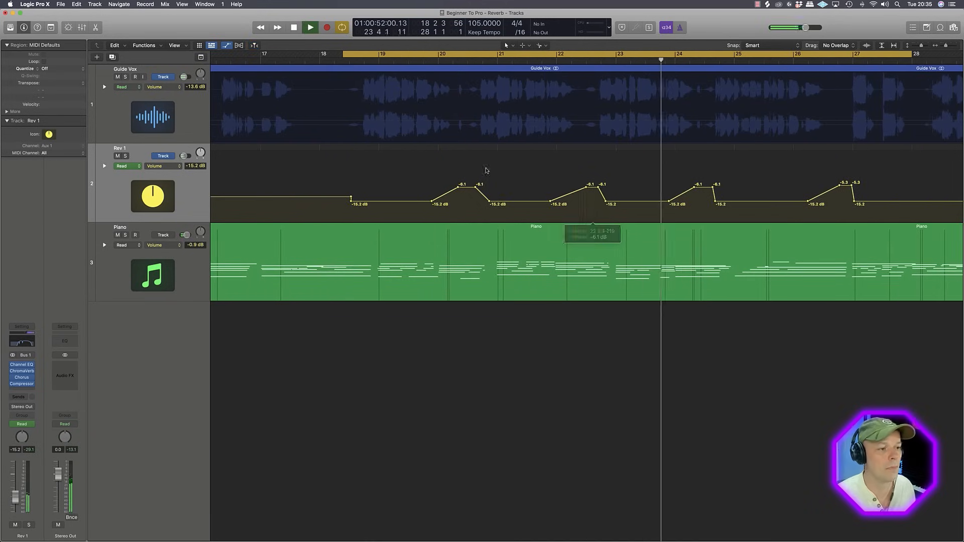
pyautogui.moveTo(465, 188); pyautogui.dragTo(470, 188)
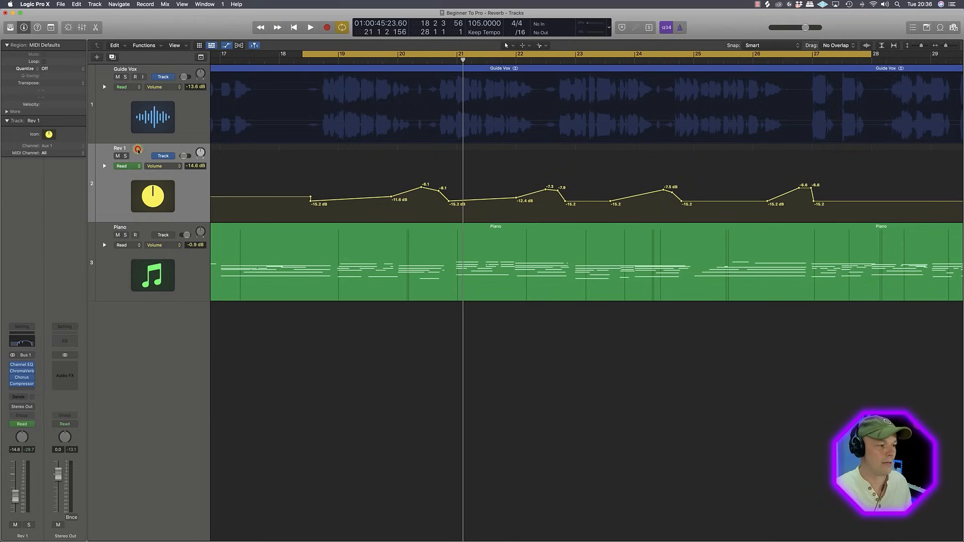
# Step: Select the Guide Vox track and set its automation mode to Latch
pyautogui.click(156, 71)
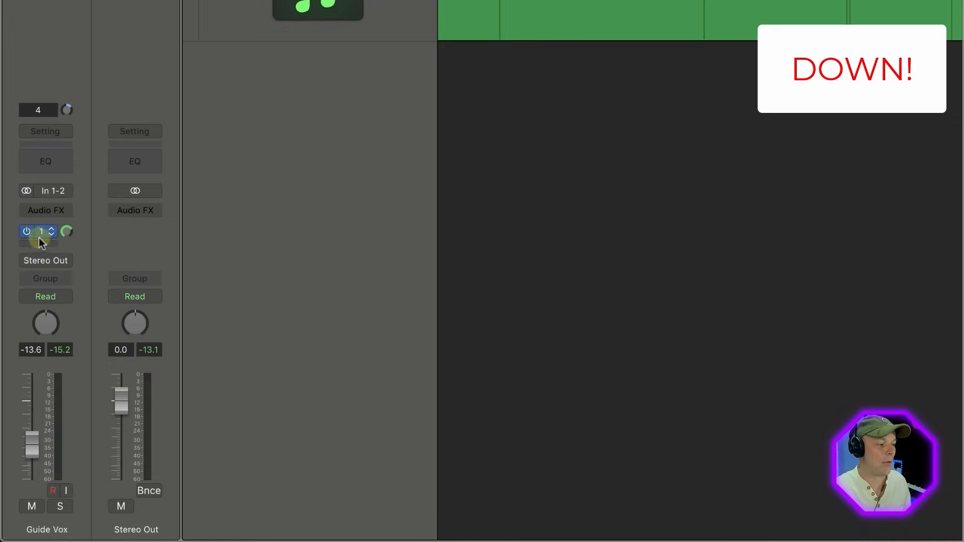
pyautogui.click(19, 425)
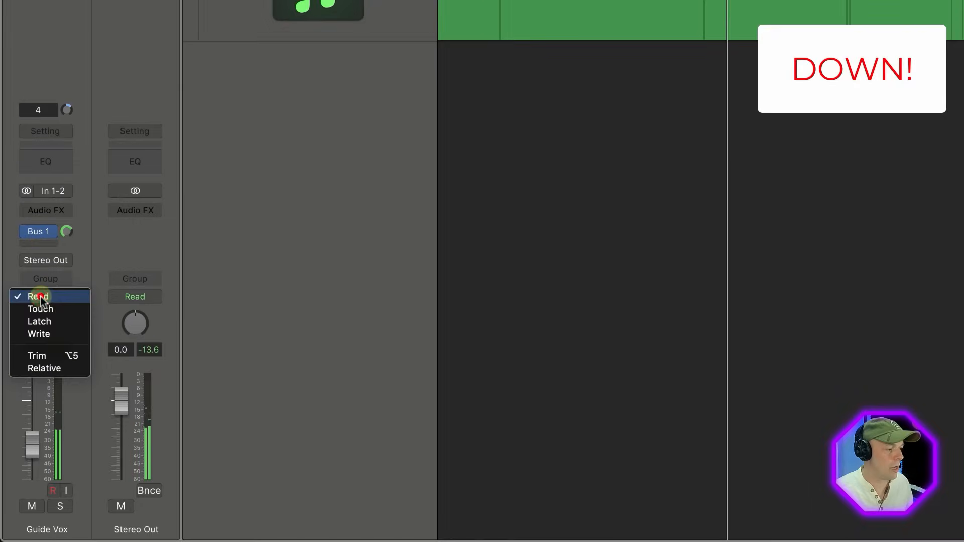
pyautogui.click(77, 271)
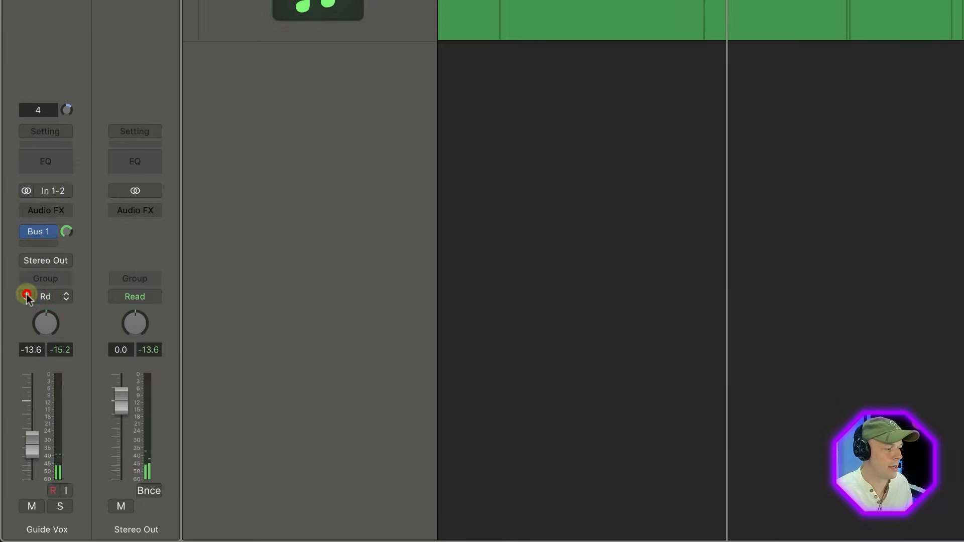
pyautogui.click(28, 298)
pyautogui.click(37, 318)
pyautogui.click(30, 296)
pyautogui.click(37, 329)
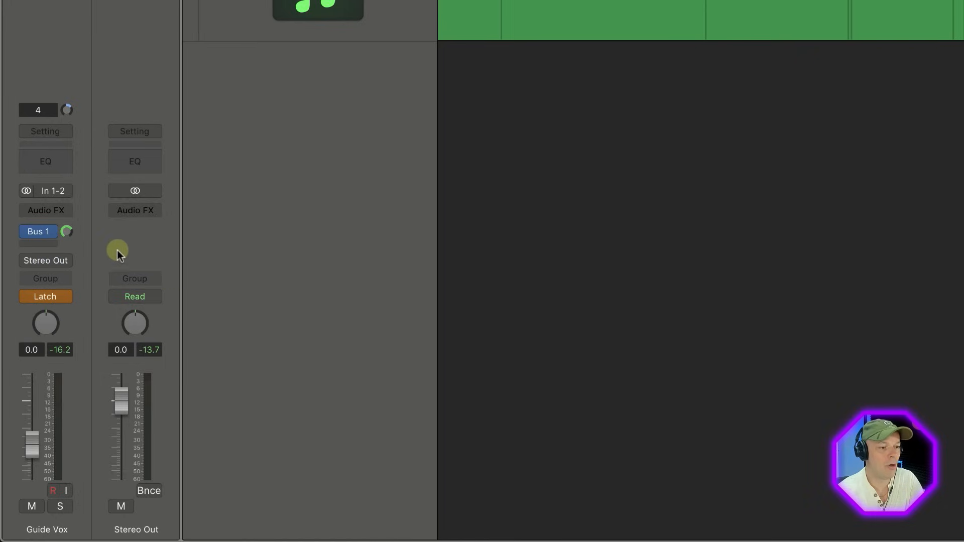
# Step: Write Bus 1 send automation at 0.0 dB on Guide Vox, dip it over the breath after bar 20, and play it back
pyautogui.doubleClick(67, 232)
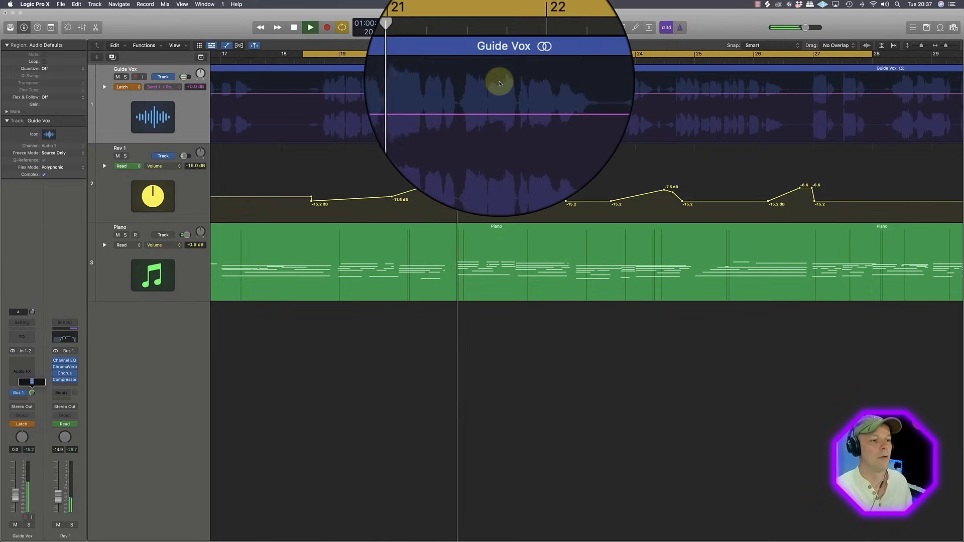
pyautogui.click(417, 93)
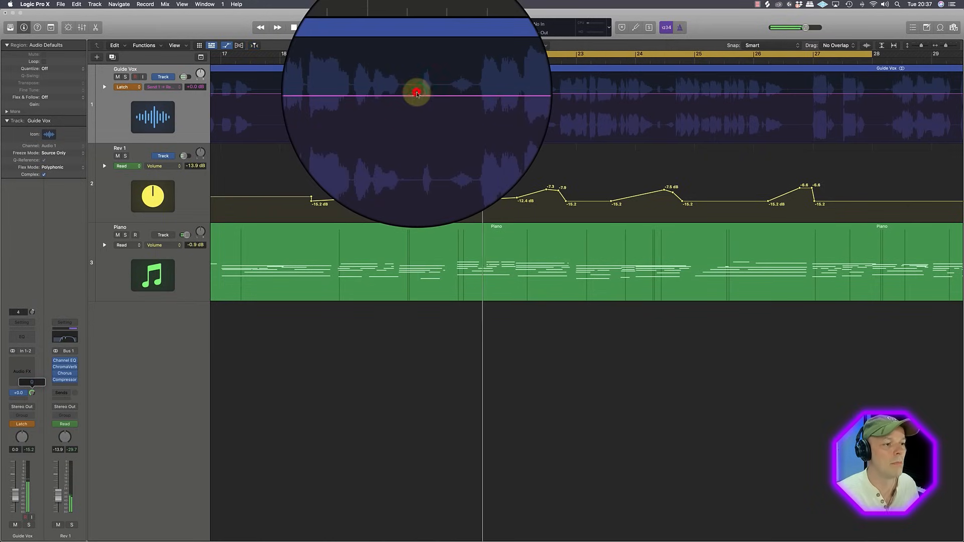
pyautogui.click(425, 93)
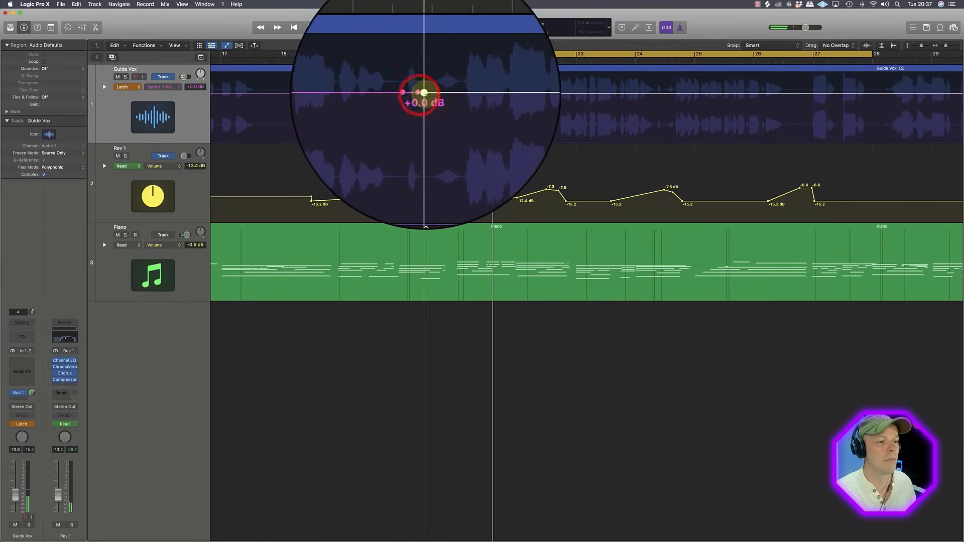
pyautogui.click(415, 94)
pyautogui.moveTo(417, 94); pyautogui.dragTo(418, 125)
pyautogui.press('space')
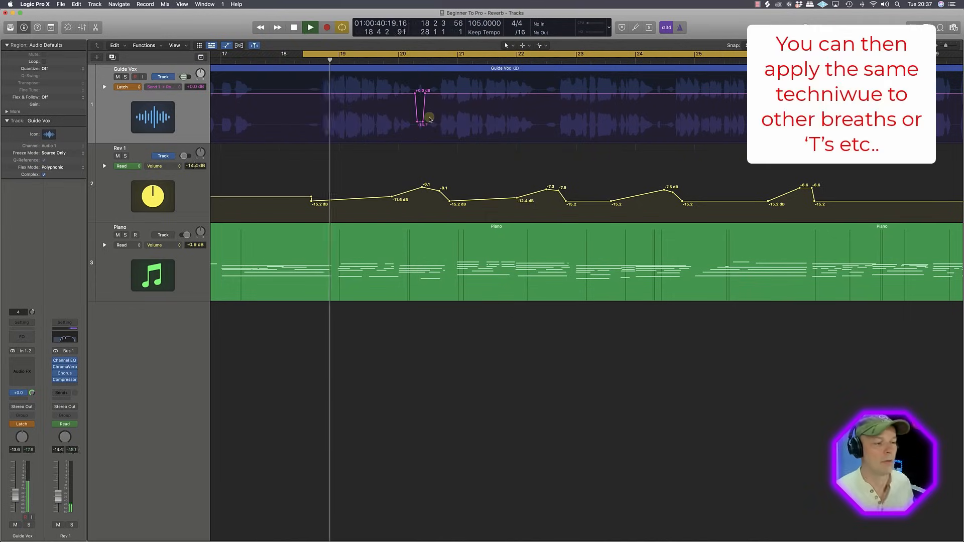
# Step: Play the arrangement from the start of the Guide Vox region to check the vocal and its reverb automation
pyautogui.press('super+Right')
pyautogui.press('super+Right')
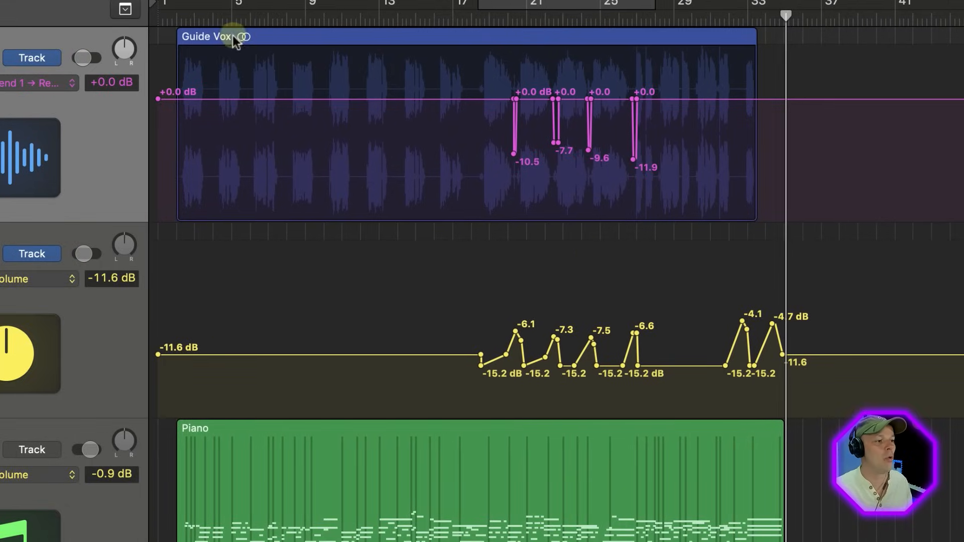
pyautogui.click(241, 45)
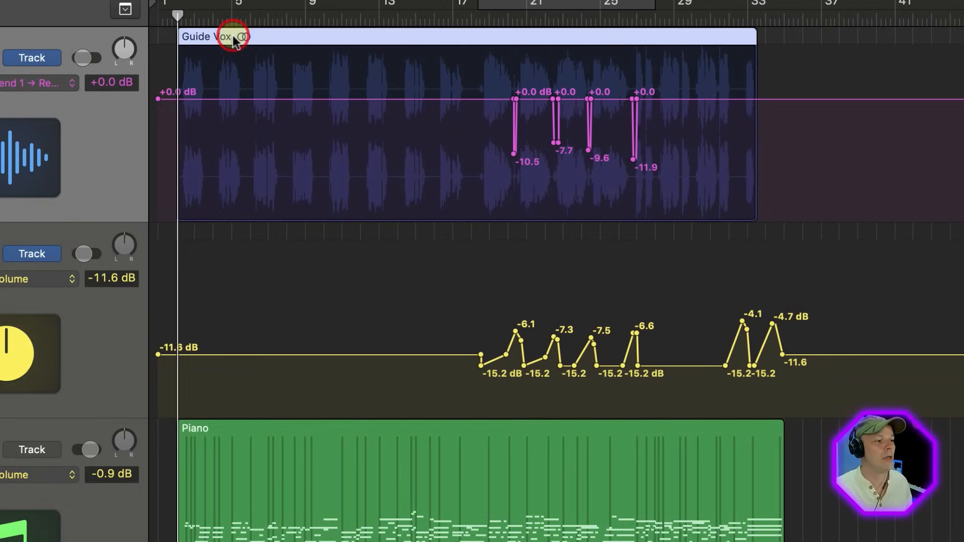
pyautogui.press('space')
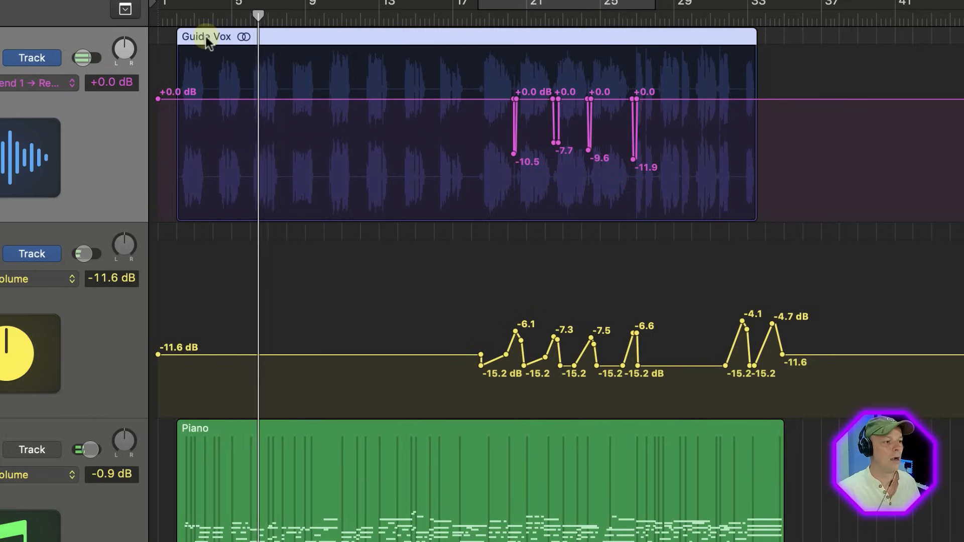
# Step: Split the Guide Vox region on both sides of the breath near bar 4 beat 2 and isolate it as a separate region
pyautogui.moveTo(200, 43); pyautogui.dragTo(251, 90)
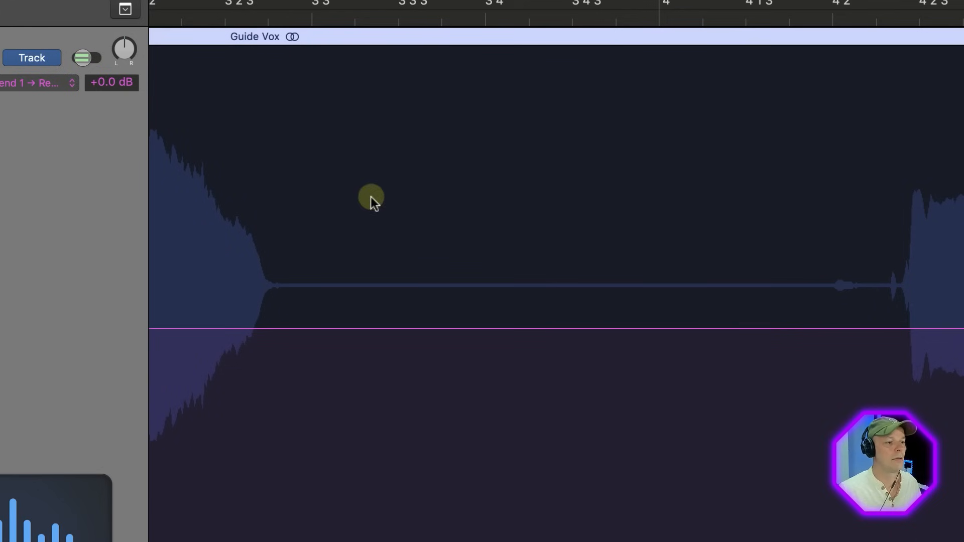
pyautogui.click(823, 309)
pyautogui.click(899, 300)
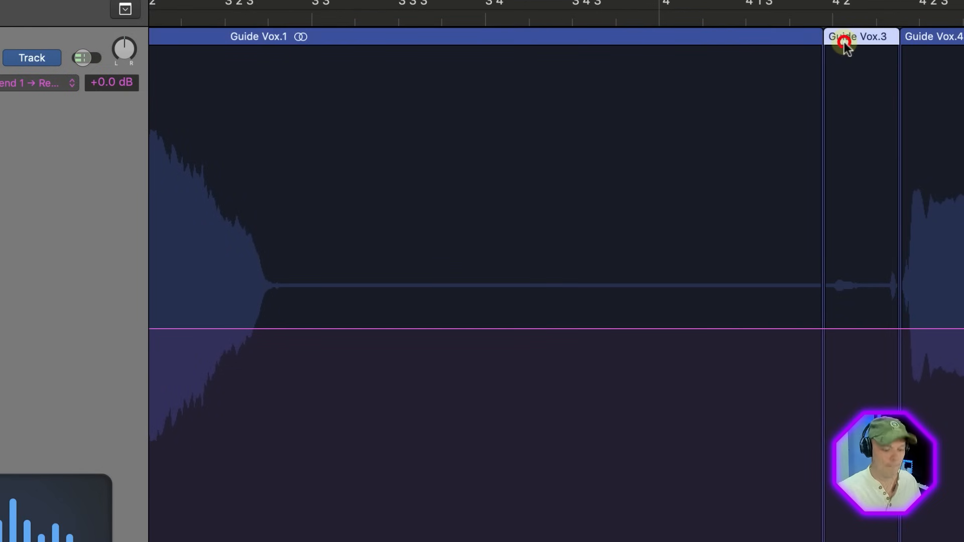
# Step: Move the playhead back to about bar 15, ahead of the automated section
pyautogui.keyDown('ctrl'); pyautogui.keyDown('alt'); pyautogui.click(766, 234); pyautogui.keyUp('alt'); pyautogui.keyUp('ctrl')
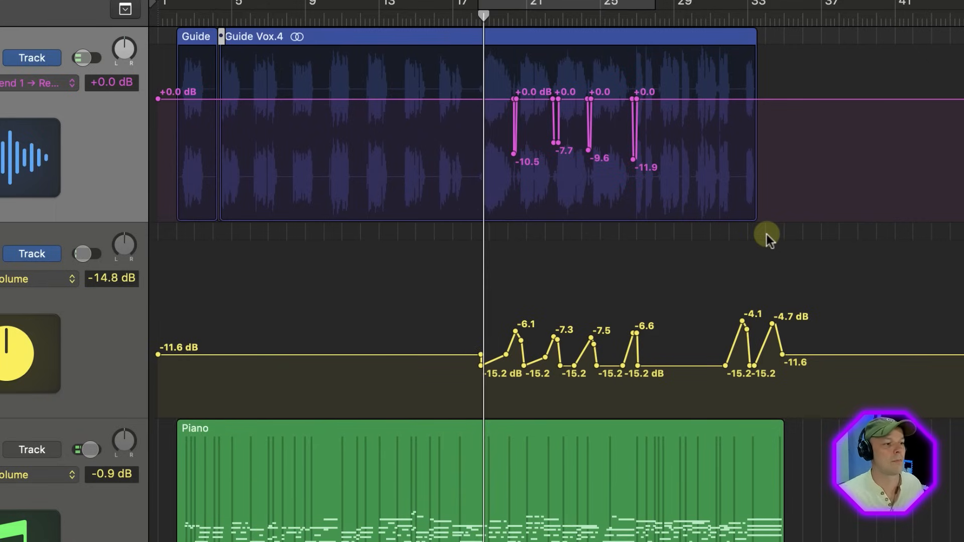
pyautogui.click(434, 16)
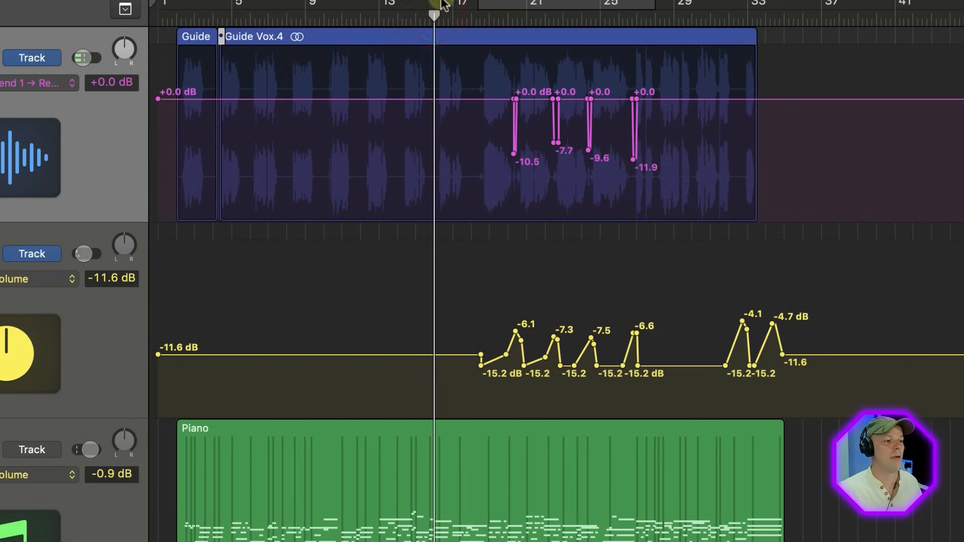
# Step: Cycle bars 16 to 26 and copy the first Rev 1 volume swell, peaking at -6.1 dB, back to about bar 18
pyautogui.moveTo(438, 1); pyautogui.dragTo(619, 2)
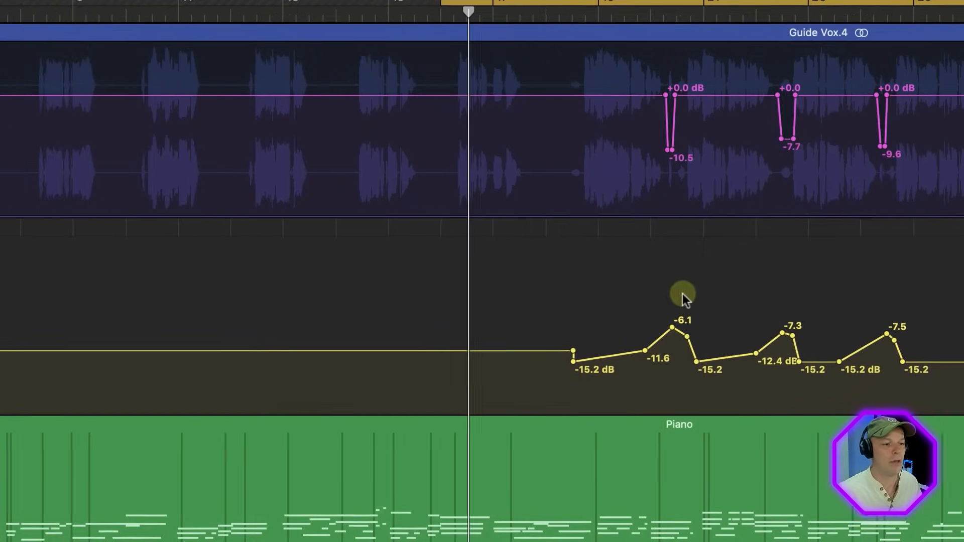
pyautogui.click(523, 309)
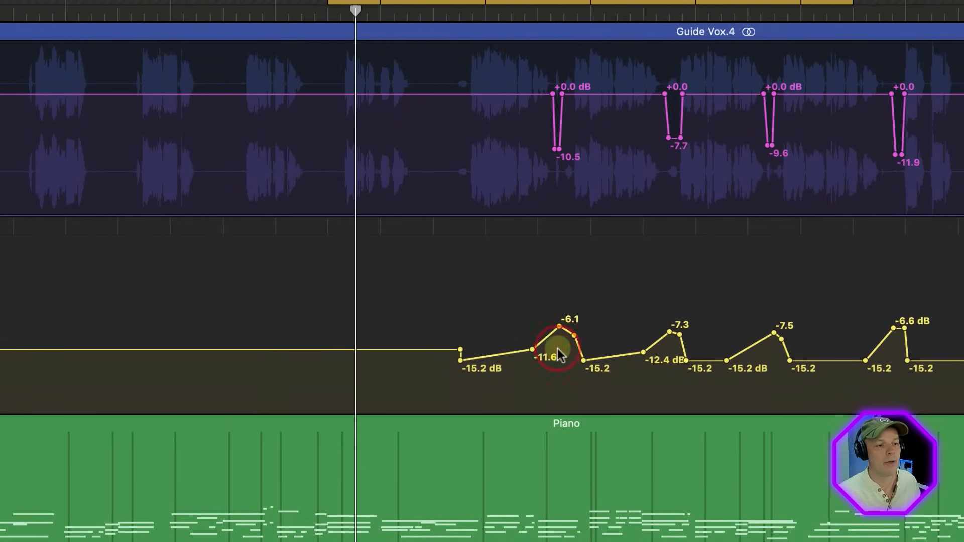
pyautogui.moveTo(508, 297); pyautogui.dragTo(440, 344)
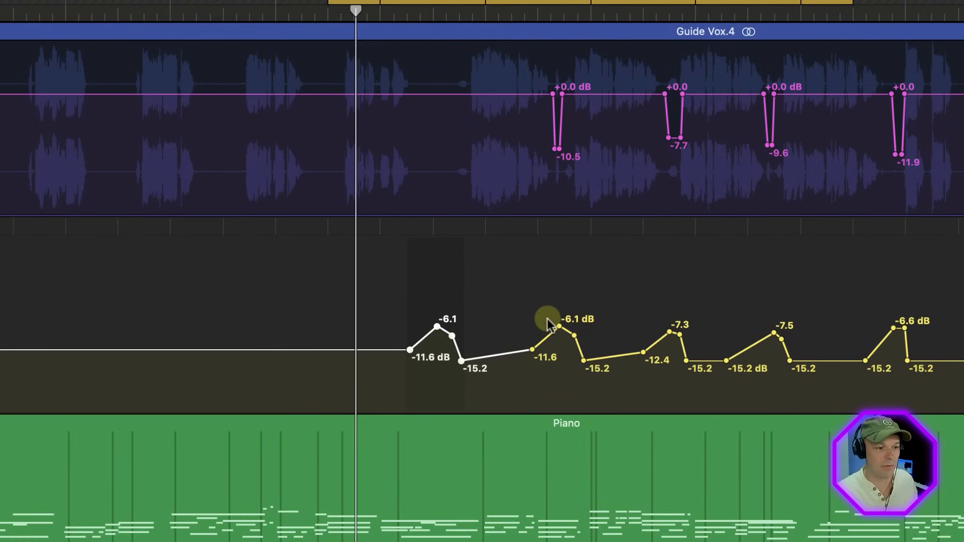
pyautogui.moveTo(635, 295); pyautogui.dragTo(709, 376)
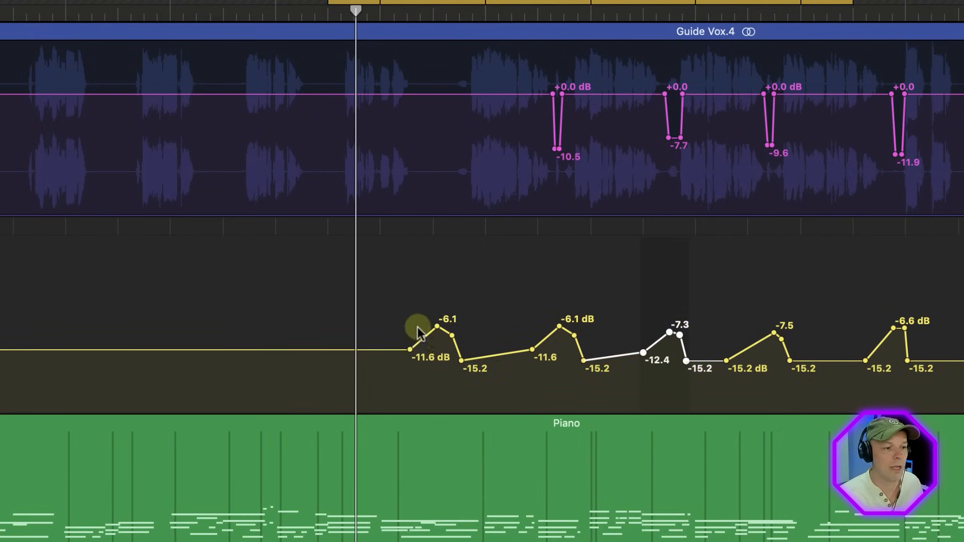
# Step: Raise the copied swell near bar 18 on Rev 1 to -2.7 and -4.7 dB, and widen it with an earlier rise and later fall
pyautogui.click(382, 22)
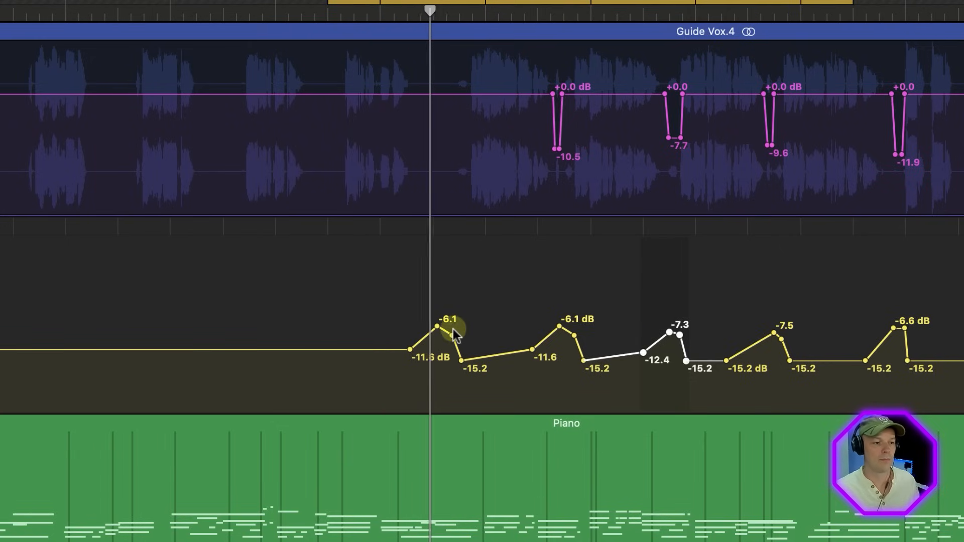
pyautogui.moveTo(451, 332); pyautogui.dragTo(455, 318)
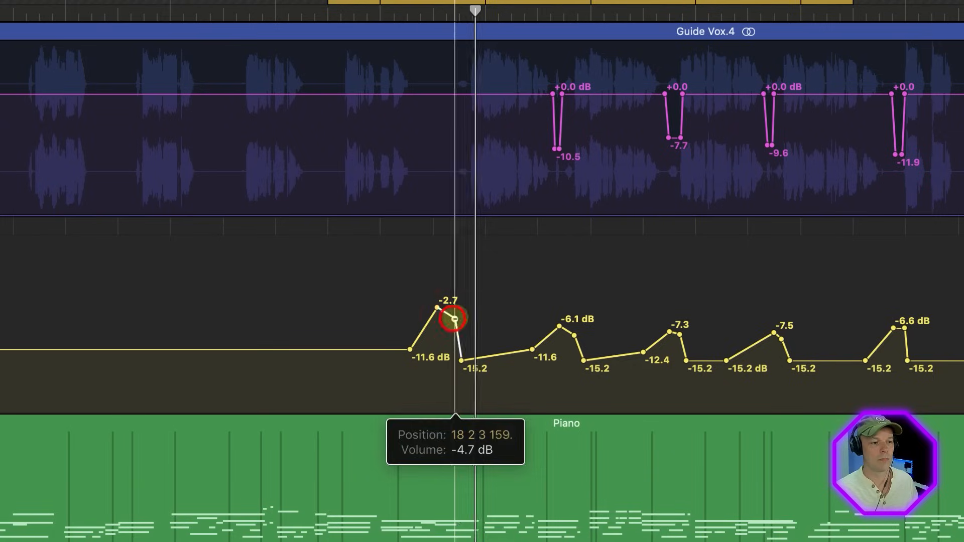
pyautogui.moveTo(461, 361); pyautogui.dragTo(471, 360)
pyautogui.moveTo(455, 318); pyautogui.dragTo(460, 318)
pyautogui.press('Return')
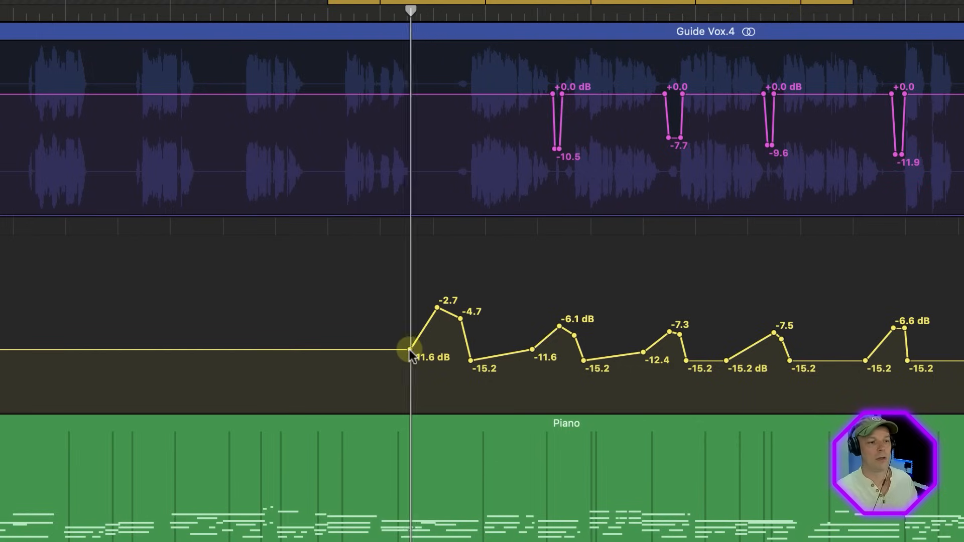
pyautogui.moveTo(408, 349); pyautogui.dragTo(400, 350)
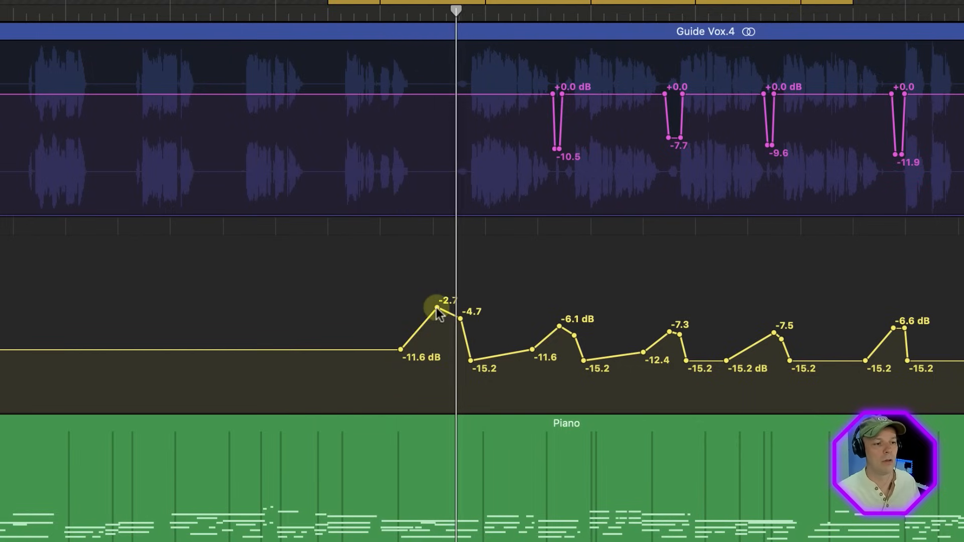
pyautogui.moveTo(436, 308); pyautogui.dragTo(430, 307)
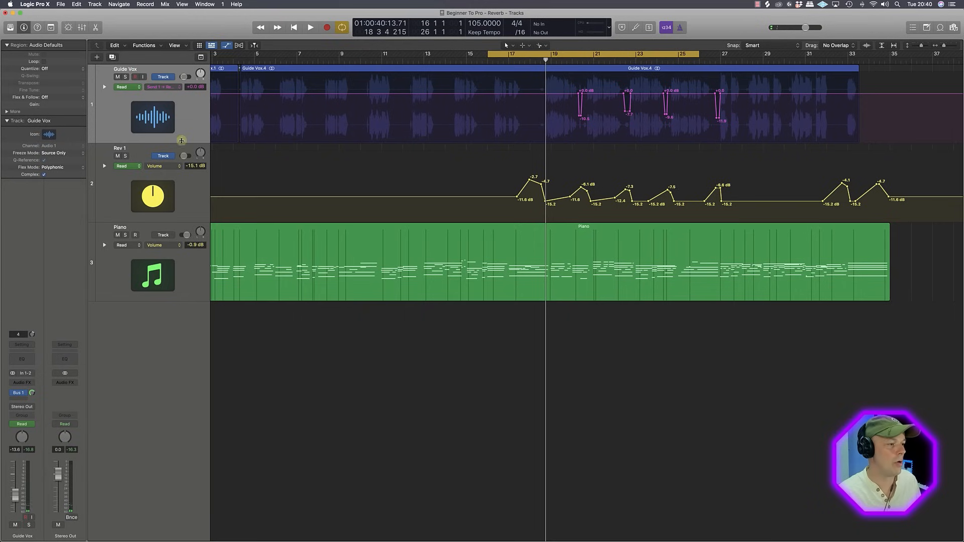
# Step: Open the ChromaVerb on Rev 1 and place its window below the automation lanes
pyautogui.click(181, 146)
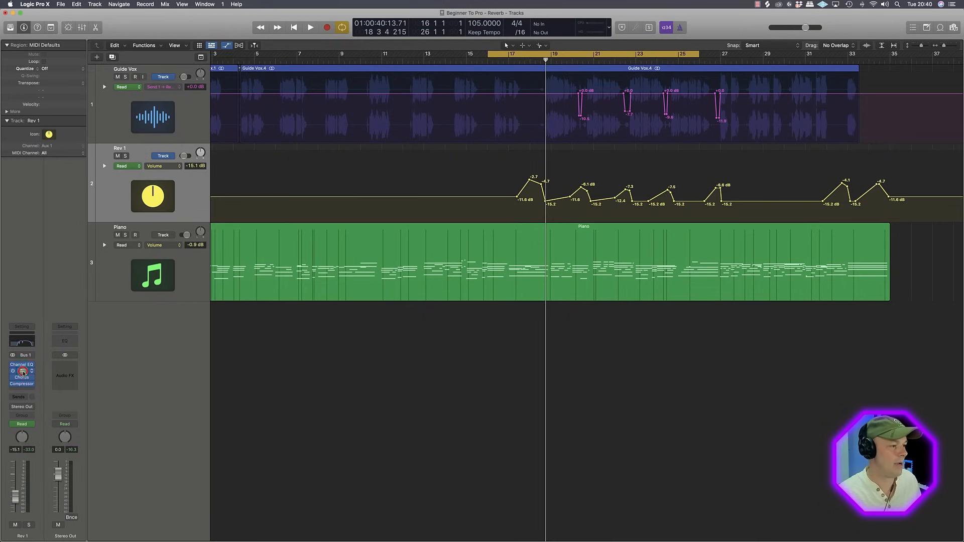
pyautogui.click(22, 372)
pyautogui.moveTo(538, 120); pyautogui.dragTo(523, 282)
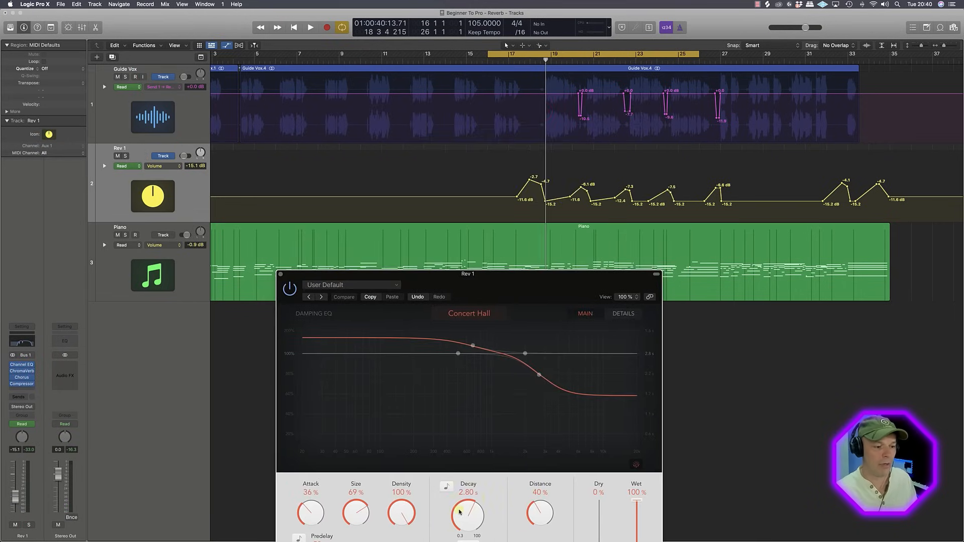
# Step: Record a Latch-mode rise in Rev 1's ChromaVerb decay to about 3.3 s from bar 17, returning it to 2.70 s before bar 18
pyautogui.click(21, 424)
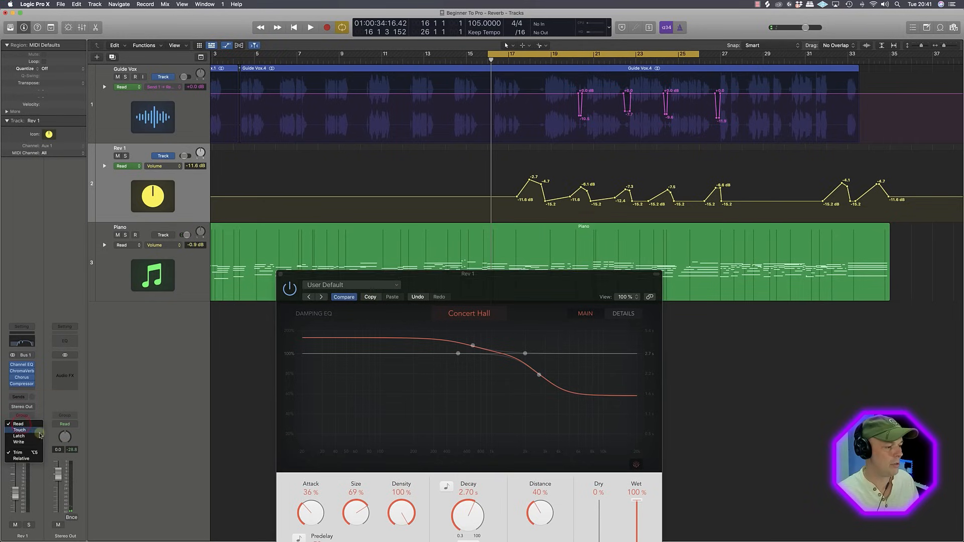
pyautogui.click(35, 436)
pyautogui.press('space')
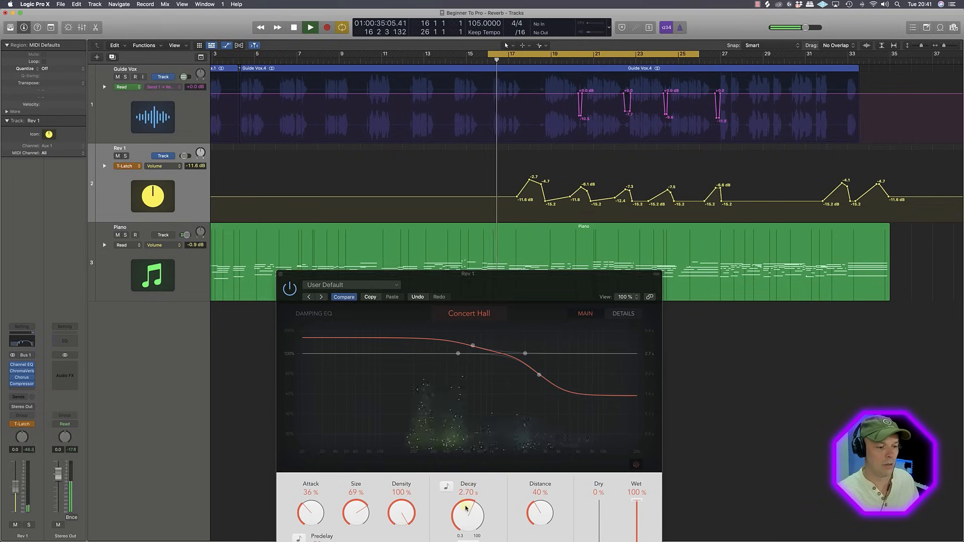
pyautogui.moveTo(467, 509); pyautogui.dragTo(470, 505)
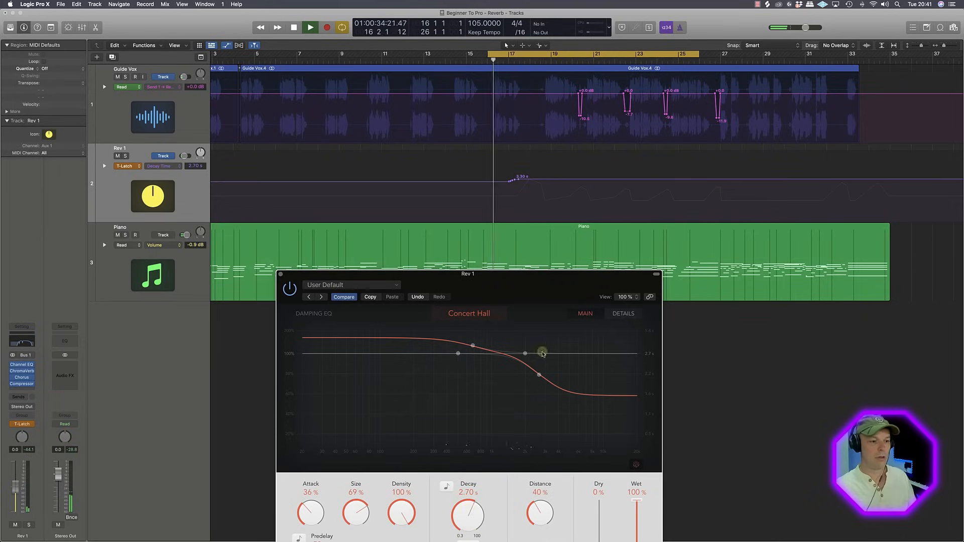
pyautogui.click(527, 180)
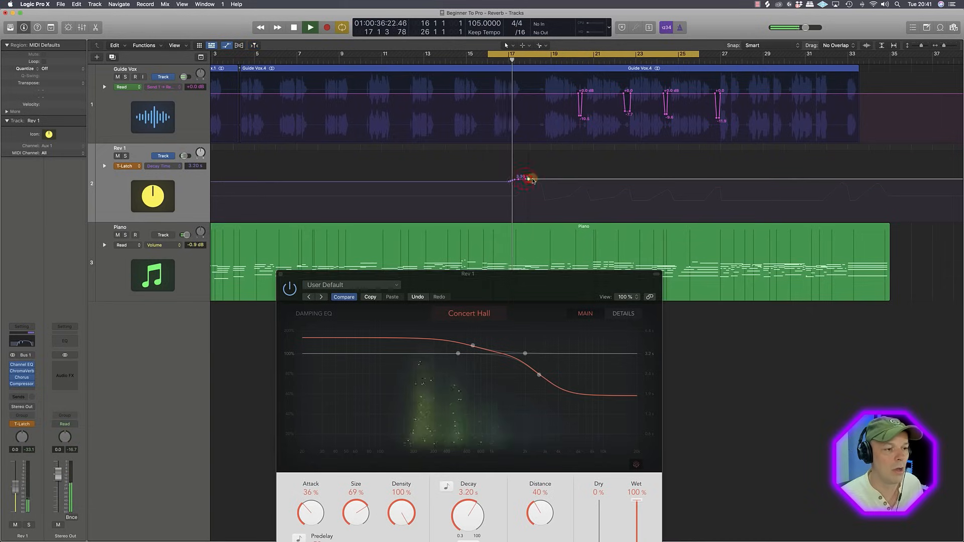
pyautogui.moveTo(533, 180); pyautogui.dragTo(538, 185)
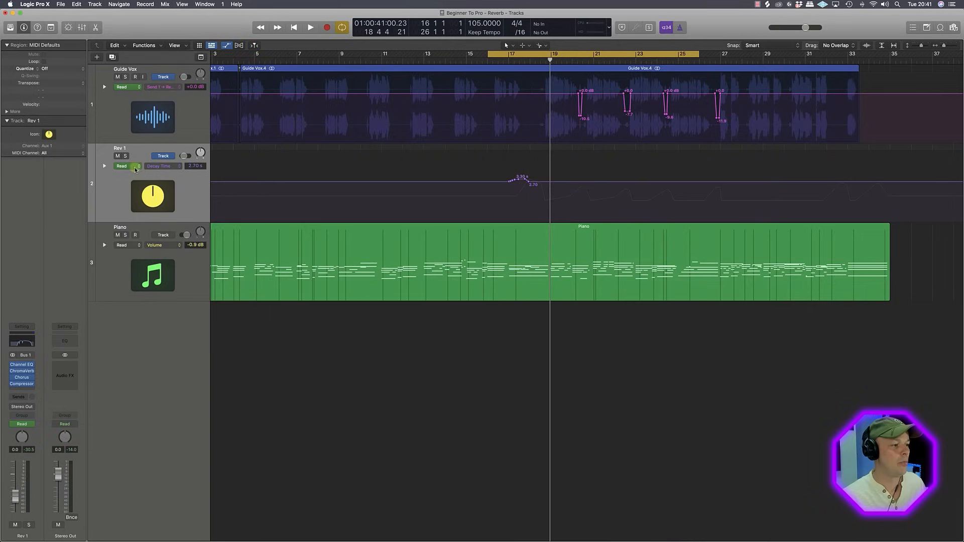
# Step: Show Rev 1's volume lane beneath the decay automation, lower the swell near bar 18 to -7.1 and -9.1 dB, and play it back
pyautogui.click(104, 167)
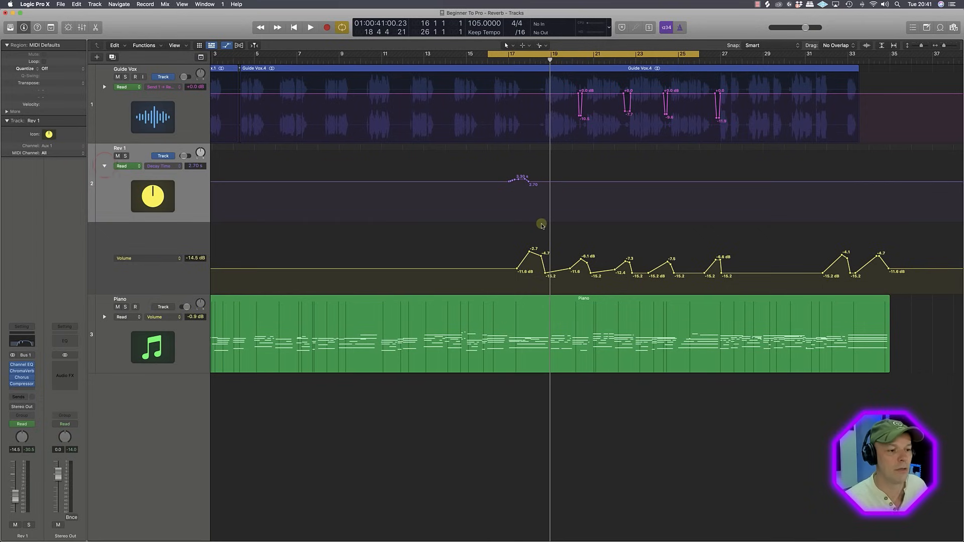
pyautogui.moveTo(542, 264); pyautogui.dragTo(542, 265)
pyautogui.moveTo(529, 252); pyautogui.dragTo(530, 262)
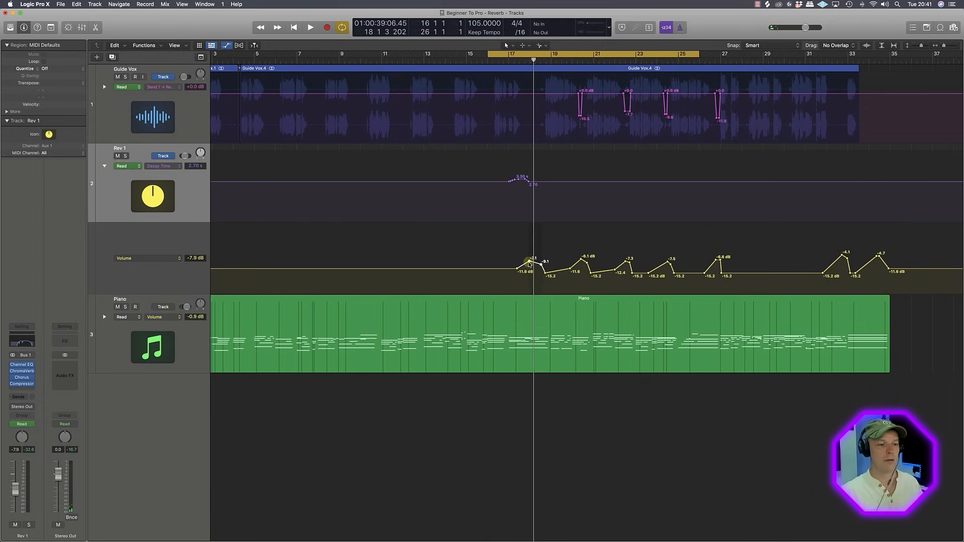
pyautogui.press('space')
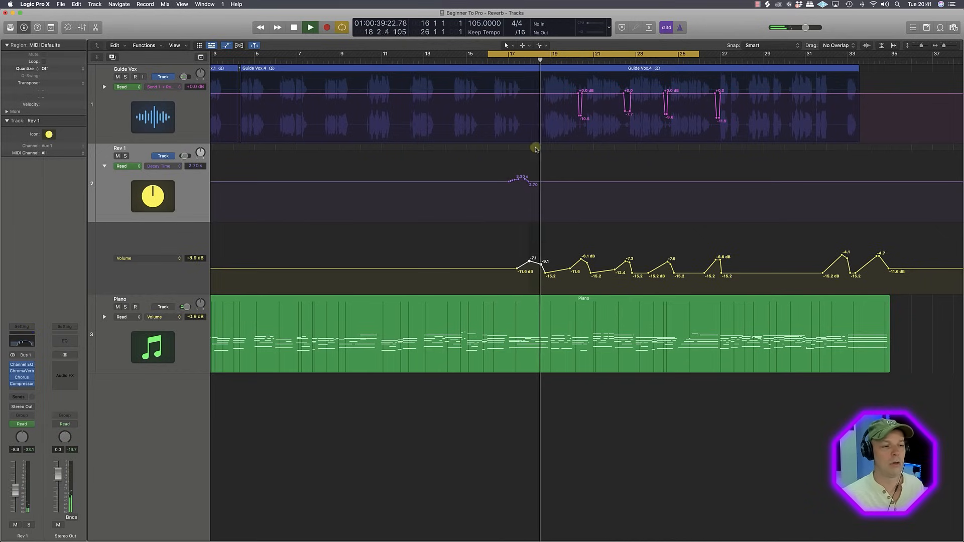
pyautogui.press('space')
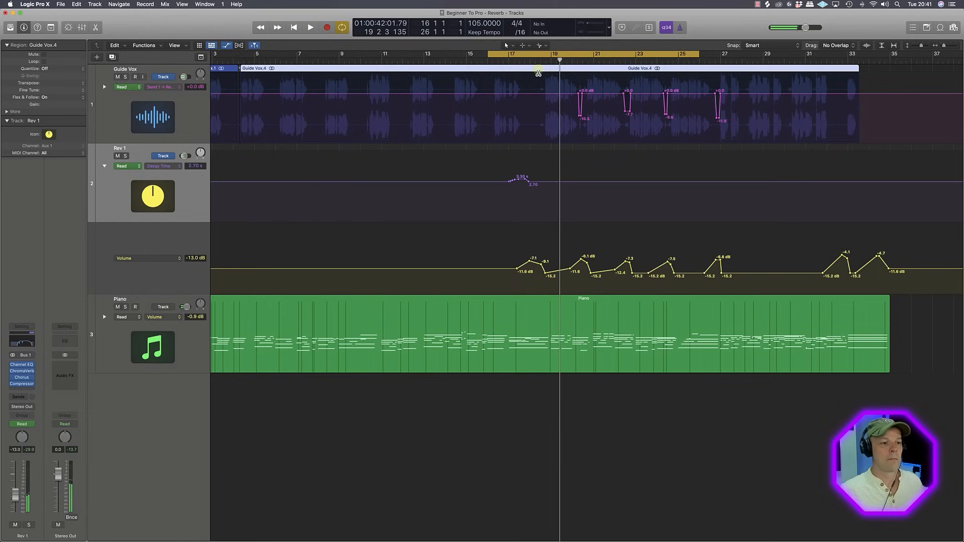
# Step: Split the Guide Vox region on both sides of the breath near bar 18 and isolate it as a separate region
pyautogui.rightClick(538, 72)
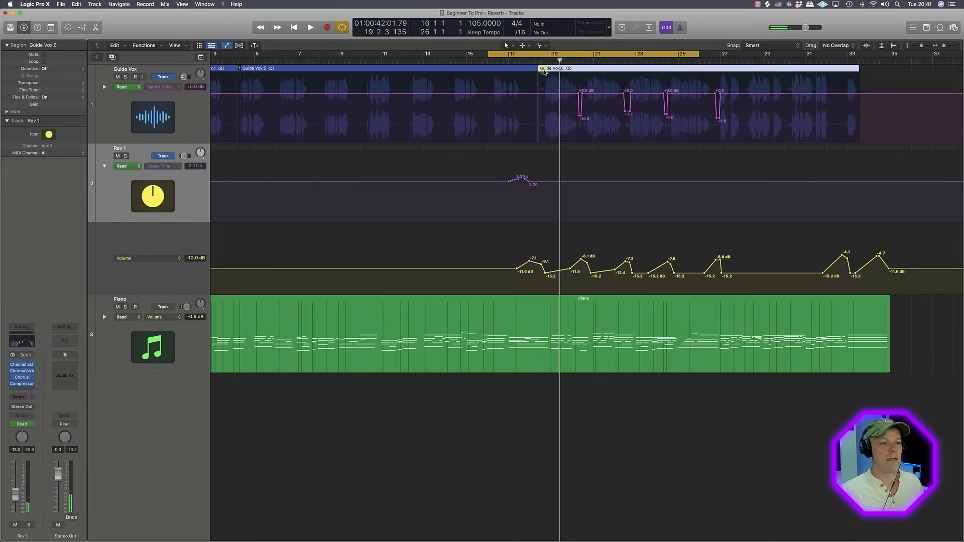
pyautogui.rightClick(546, 70)
pyautogui.click(542, 69)
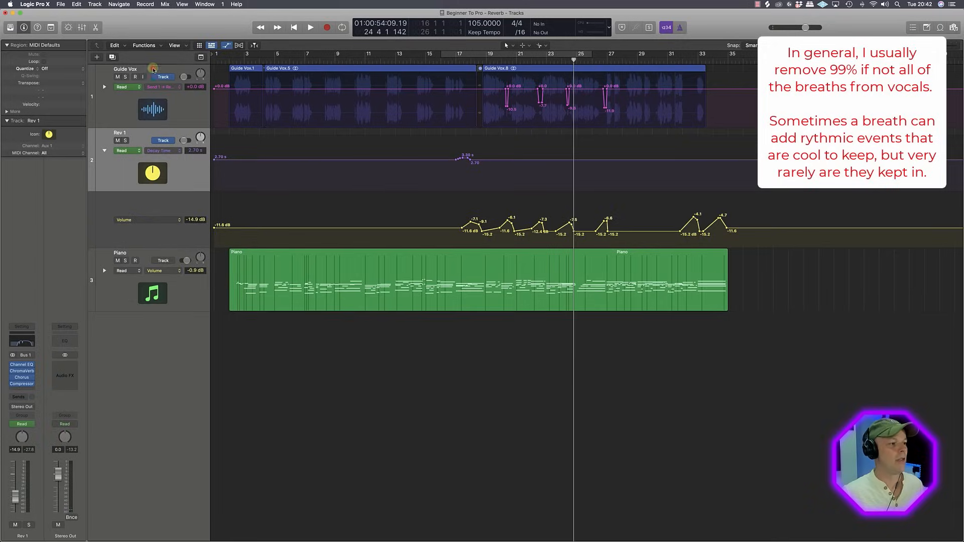
# Step: Add a second send on Guide Vox to Bus 2 and set its level to 0.0 dB
pyautogui.click(153, 69)
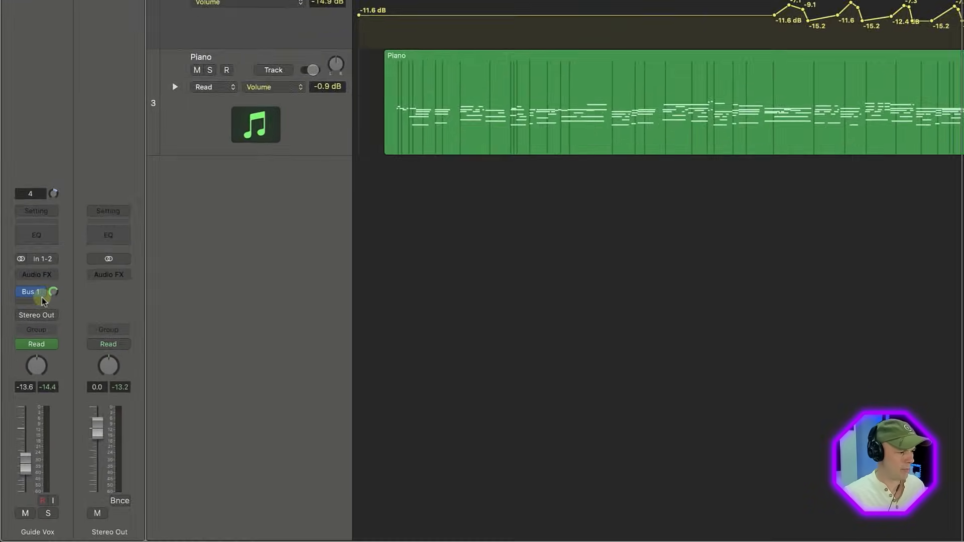
pyautogui.click(23, 397)
pyautogui.moveTo(35, 410)
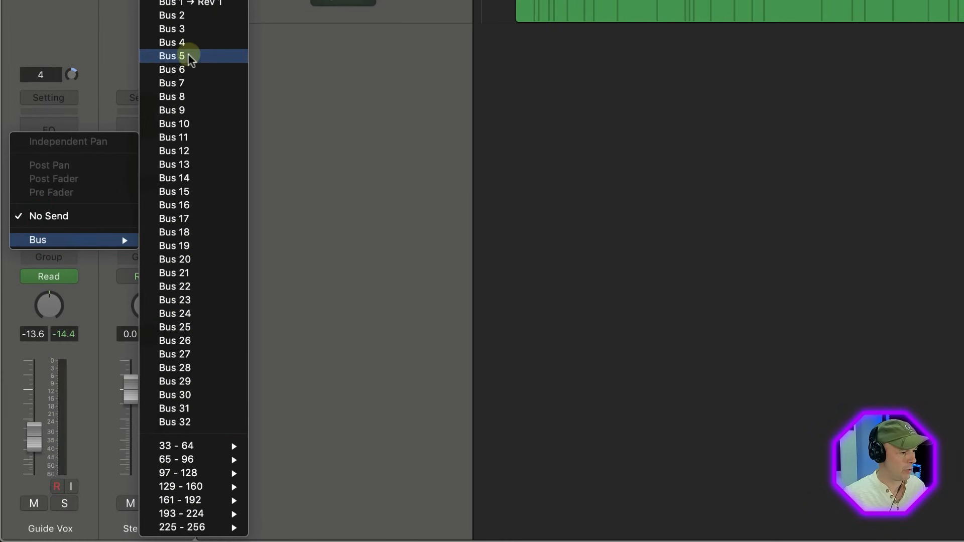
pyautogui.click(180, 15)
pyautogui.click(71, 206)
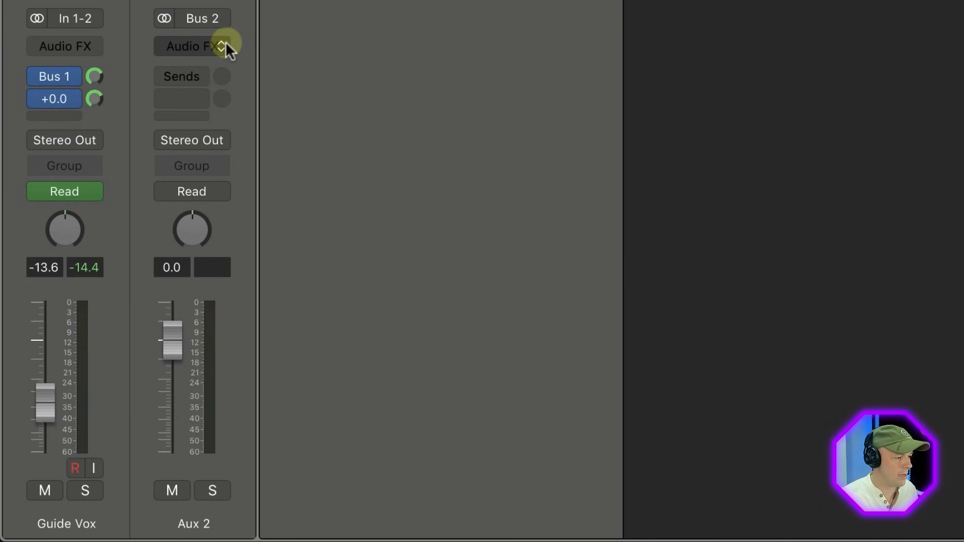
# Step: Insert a stereo ChromaVerb on Aux 2 and load the Vocal Chamber preset
pyautogui.click(224, 44)
pyautogui.moveTo(254, 146)
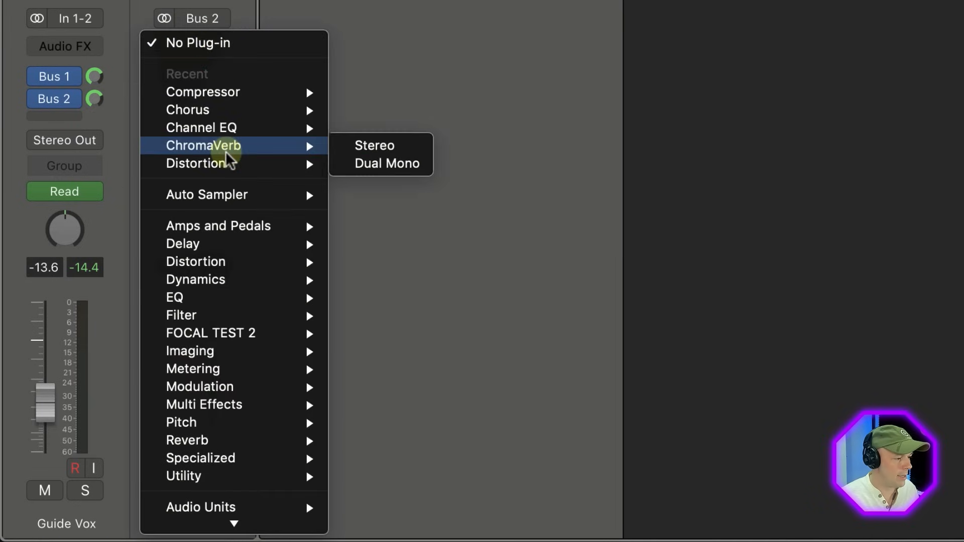
pyautogui.click(390, 146)
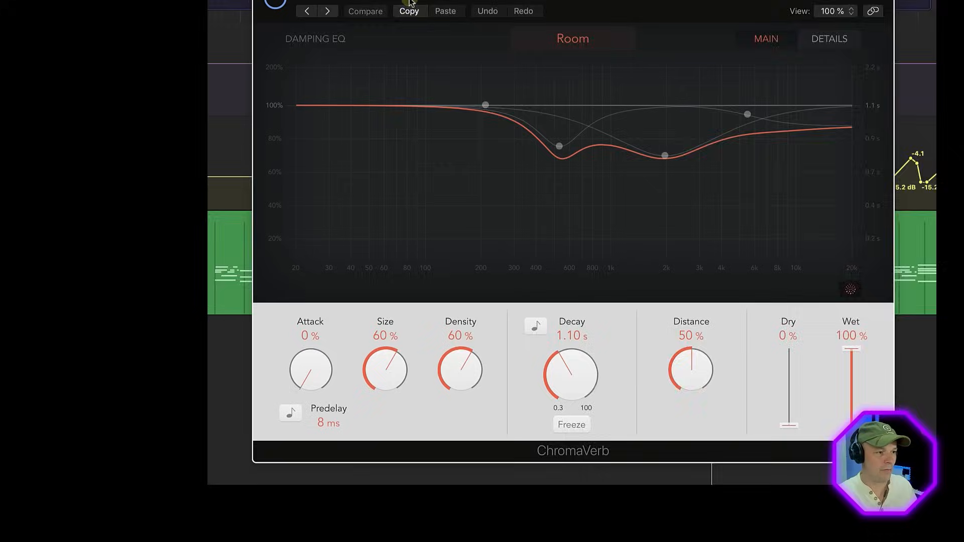
pyautogui.click(300, 65)
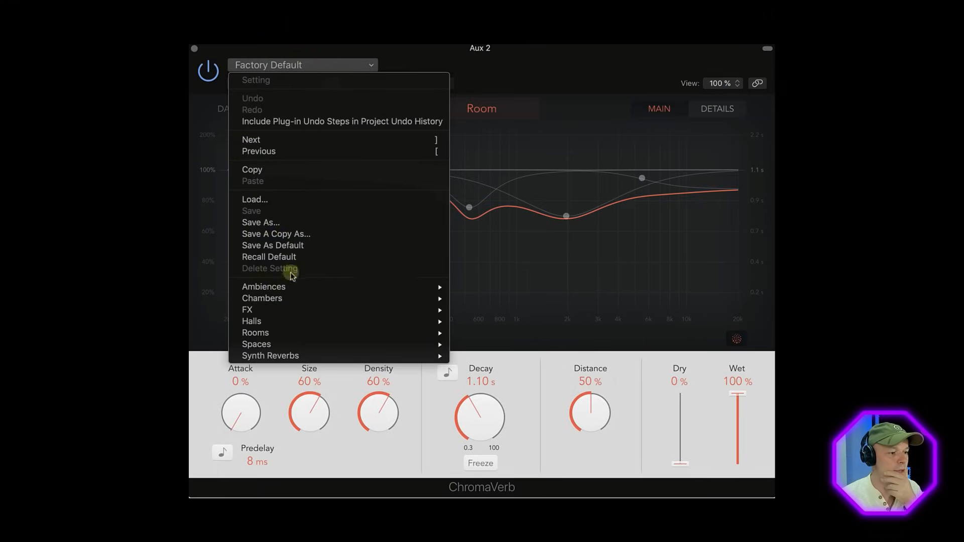
pyautogui.moveTo(290, 299)
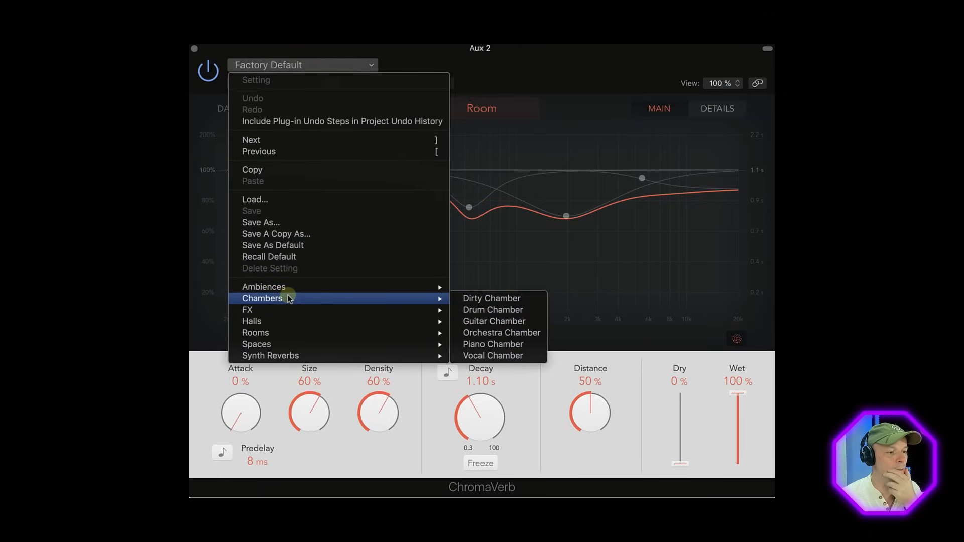
pyautogui.click(508, 355)
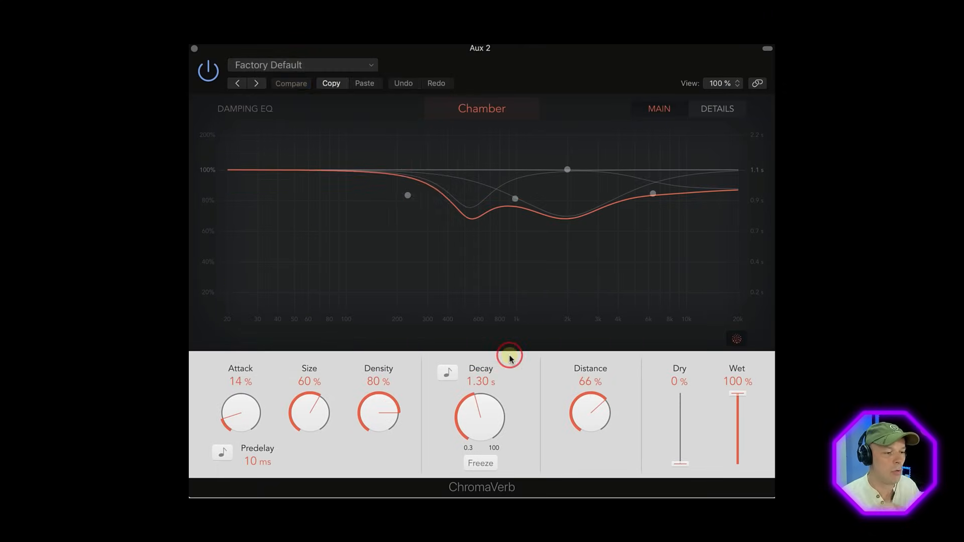
# Step: Change the Aux 2 ChromaVerb room type to Airy and lengthen its decay to 4.10 s
pyautogui.click(469, 109)
pyautogui.click(484, 266)
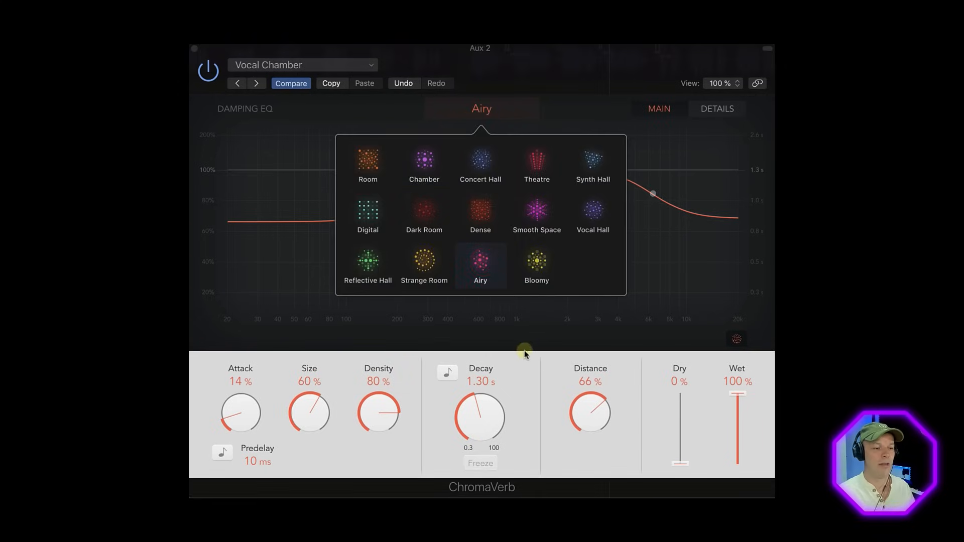
pyautogui.click(553, 425)
pyautogui.moveTo(484, 420); pyautogui.dragTo(489, 402)
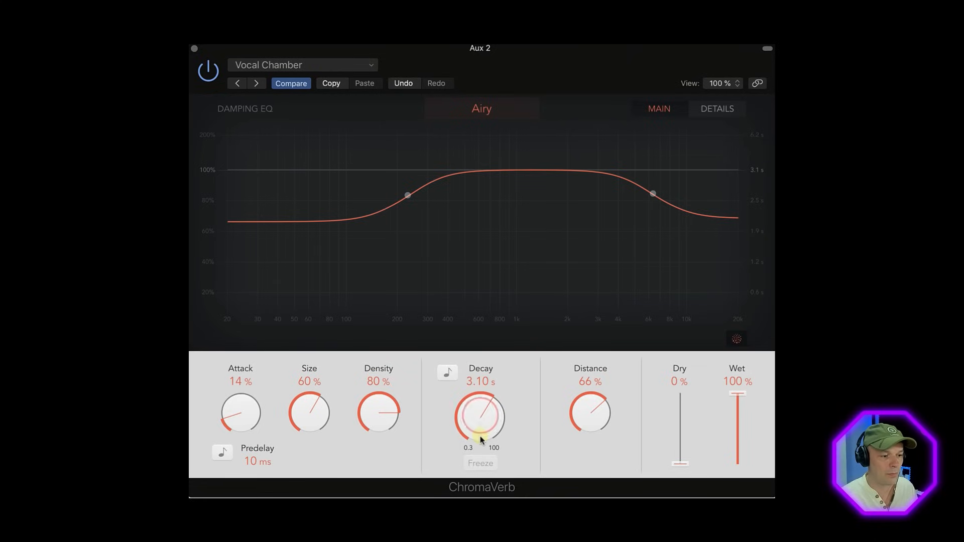
pyautogui.moveTo(480, 437); pyautogui.dragTo(481, 436)
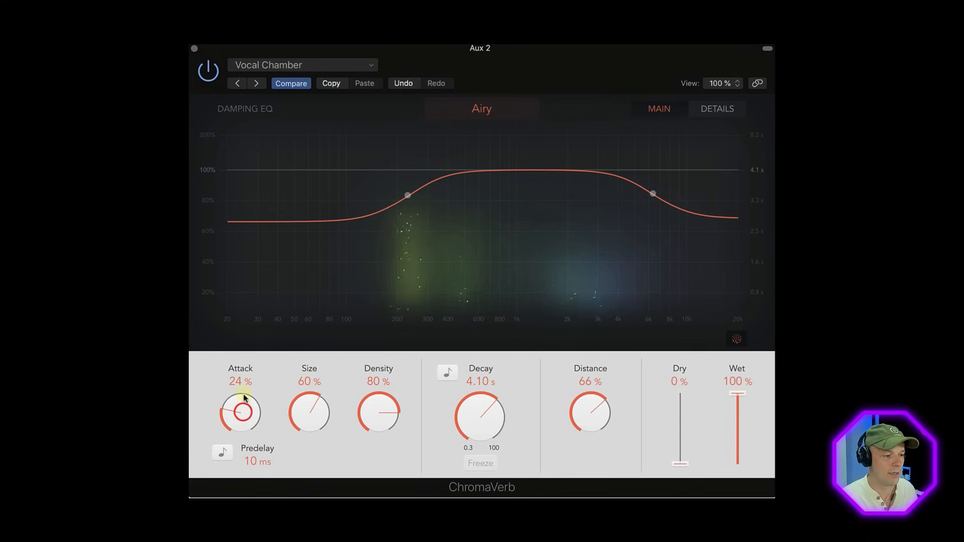
# Step: Set the Aux 2 ChromaVerb's attack to 36% and predelay to 458 ms, and readjust its decay
pyautogui.moveTo(245, 398); pyautogui.dragTo(240, 408)
pyautogui.moveTo(252, 465); pyautogui.dragTo(253, 464)
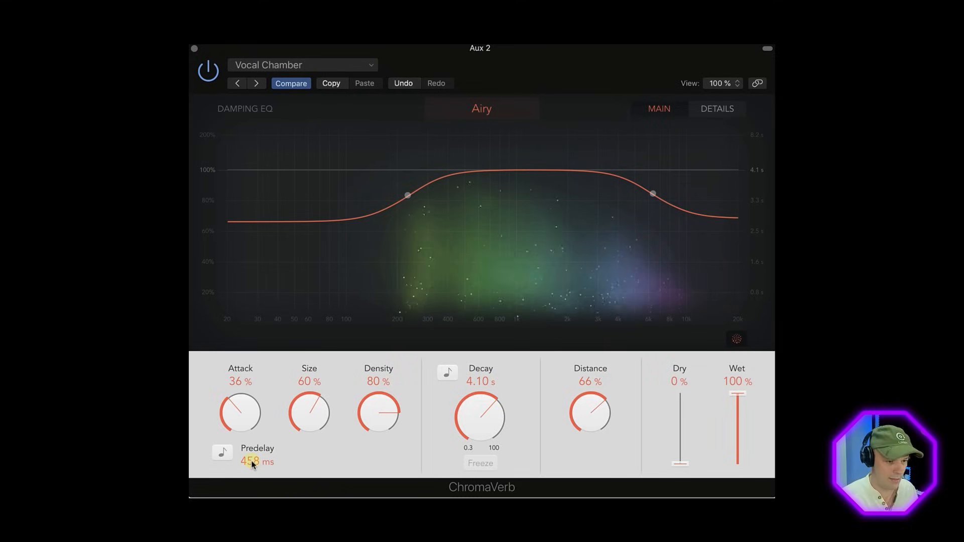
pyautogui.moveTo(482, 412)
pyautogui.mouseDown()
pyautogui.moveTo(481, 432)
pyautogui.moveTo(472, 417)
pyautogui.mouseUp()
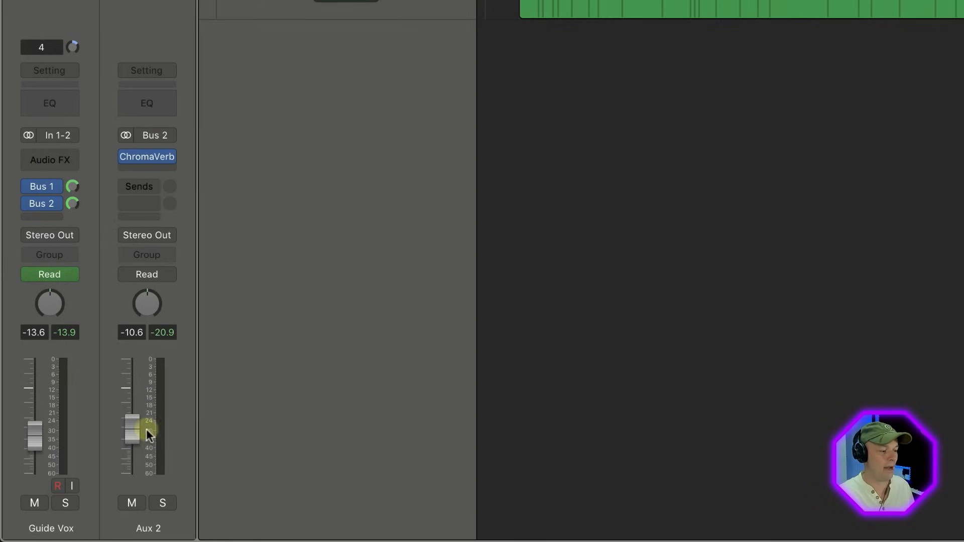
# Step: Lower the Aux 2 fader to -20.0 dB
pyautogui.moveTo(135, 433); pyautogui.dragTo(132, 460)
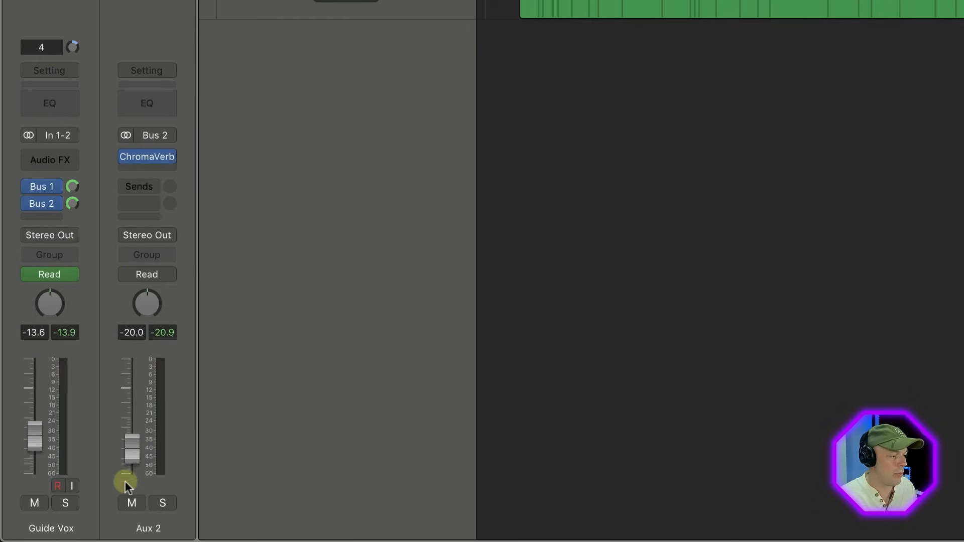
# Step: Bring the Aux 2 reverb channel into the arrangement as its own track, turn off its automation reading, and hide the automation lanes
pyautogui.click(126, 275)
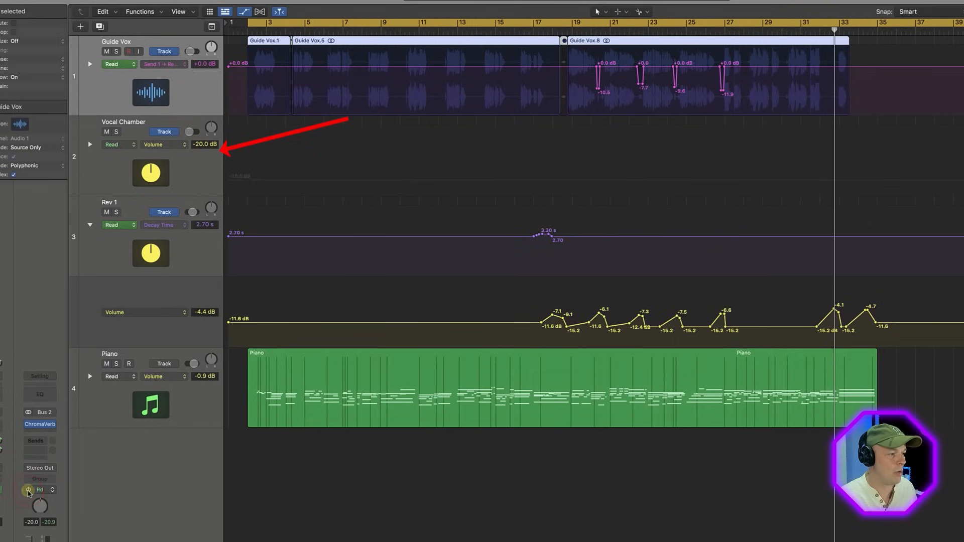
pyautogui.click(126, 276)
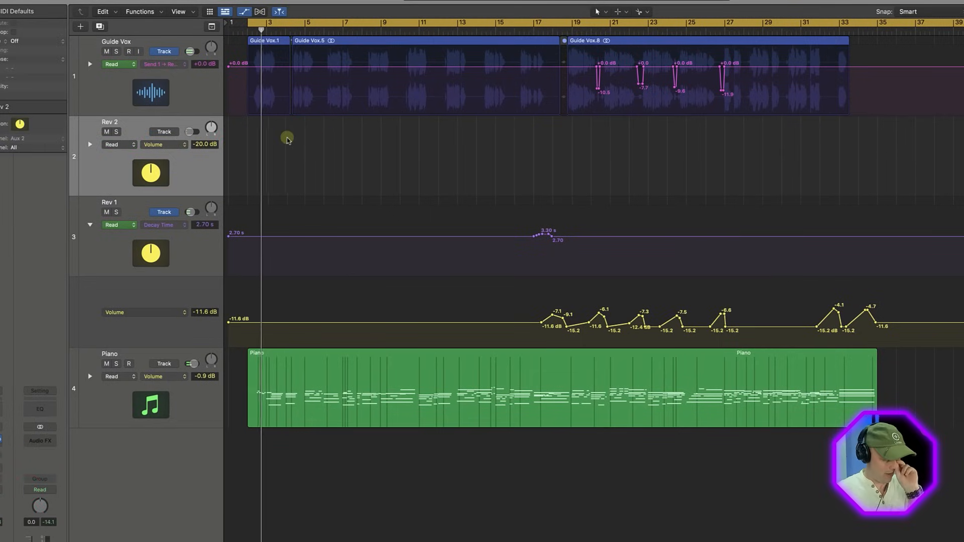
pyautogui.press('a')
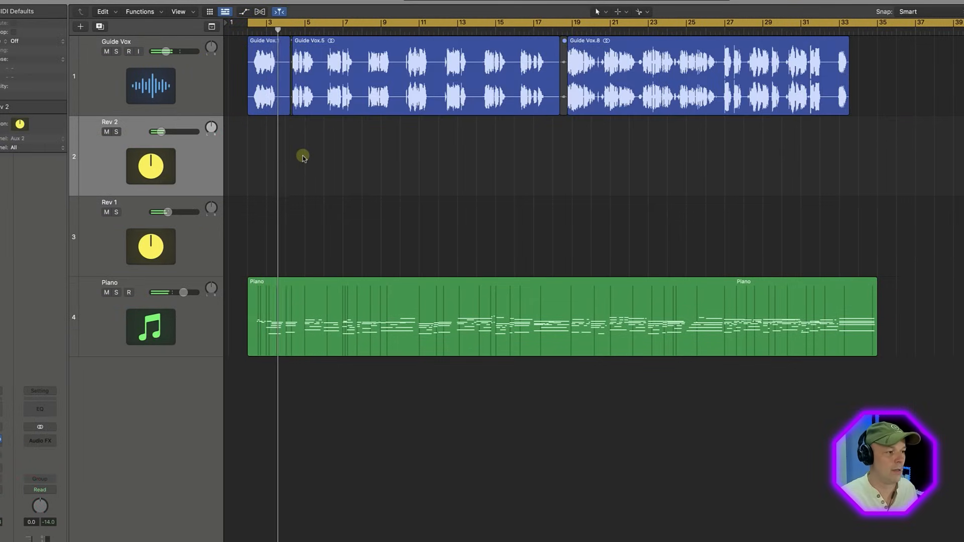
pyautogui.press('a')
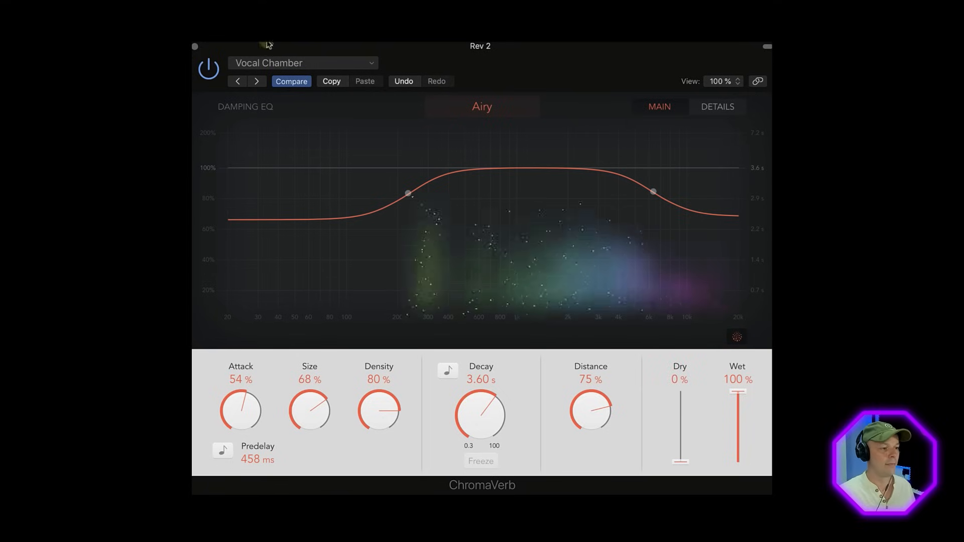
# Step: Shape the Rev 2 ChromaVerb's damping EQ with a low rolloff around 100 Hz and a 3400 Hz high rolloff at ratio 0.10, and fine-tune the predelay
pyautogui.moveTo(266, 47)
pyautogui.mouseDown()
pyautogui.moveTo(366, 89)
pyautogui.moveTo(281, 63)
pyautogui.moveTo(262, 46)
pyautogui.mouseUp()
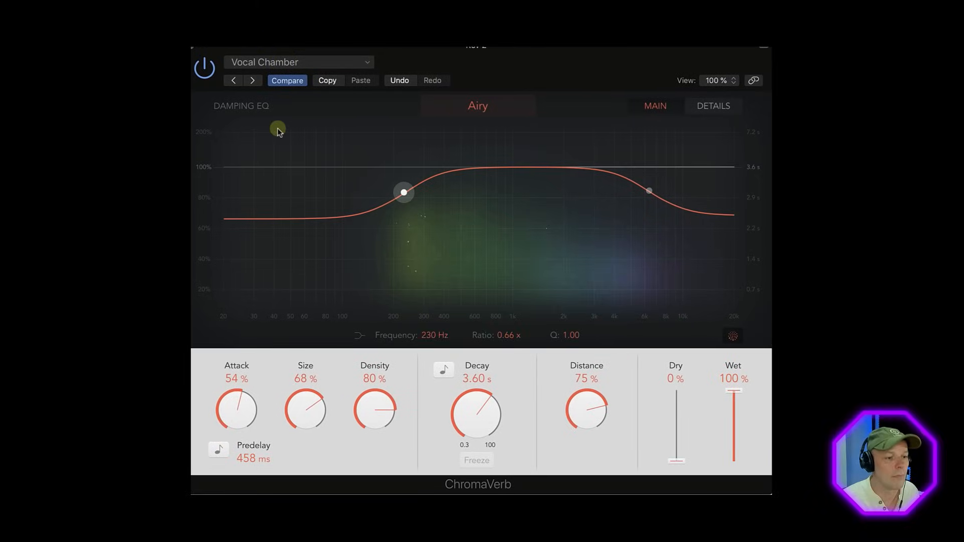
pyautogui.moveTo(648, 195); pyautogui.dragTo(595, 336)
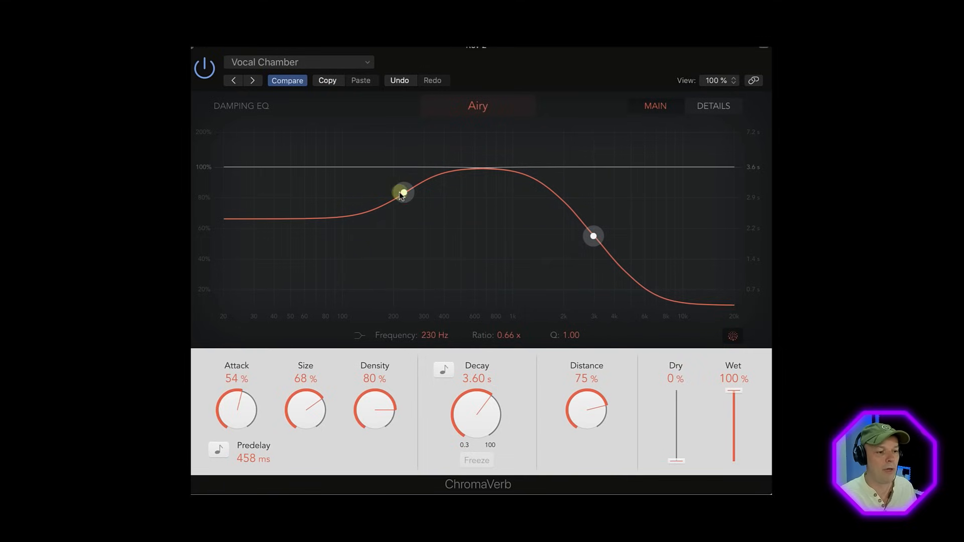
pyautogui.moveTo(400, 194); pyautogui.dragTo(338, 301)
pyautogui.moveTo(593, 238); pyautogui.dragTo(603, 243)
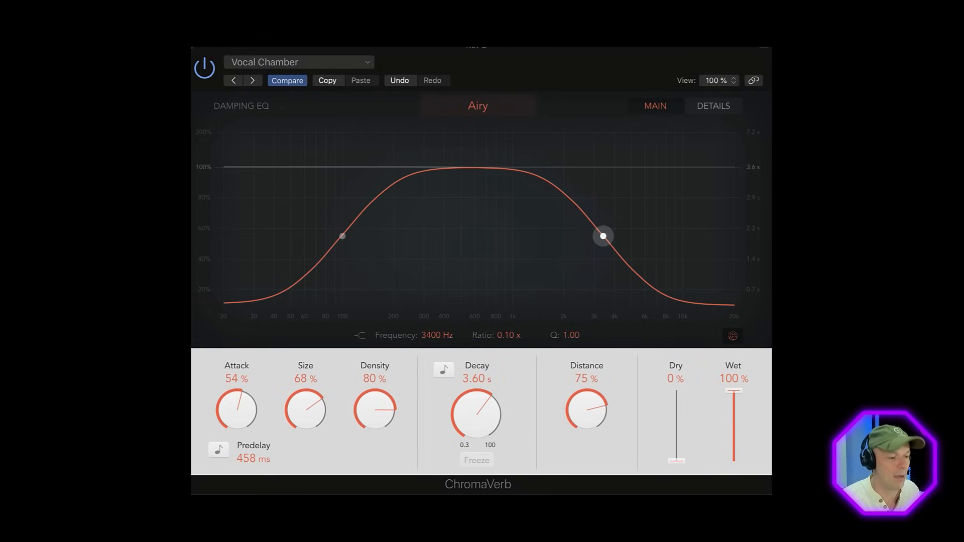
pyautogui.moveTo(243, 457); pyautogui.dragTo(247, 457)
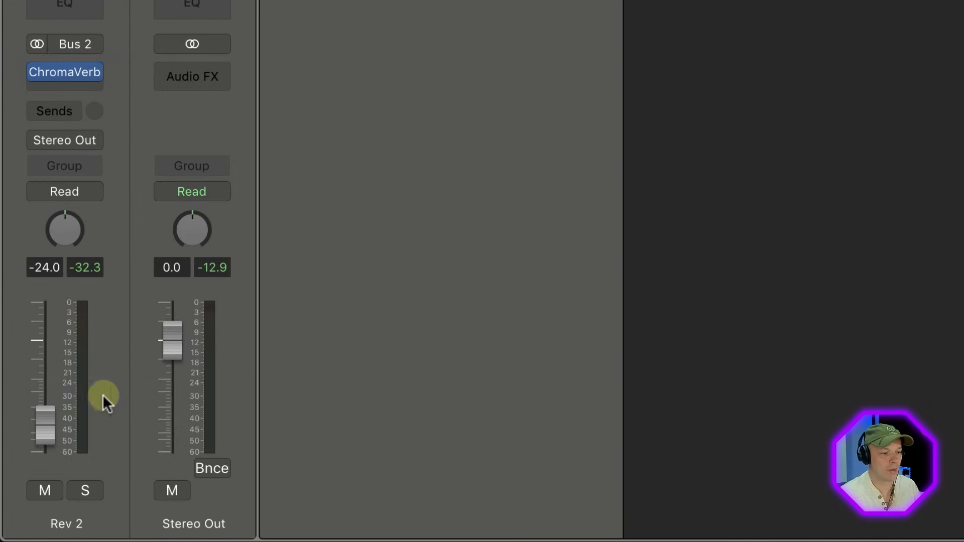
# Step: Insert a Channel EQ before the ChromaVerb on Rev 2 with a low cut at 135 Hz and 48 dB/Oct
pyautogui.click(96, 87)
pyautogui.moveTo(100, 147)
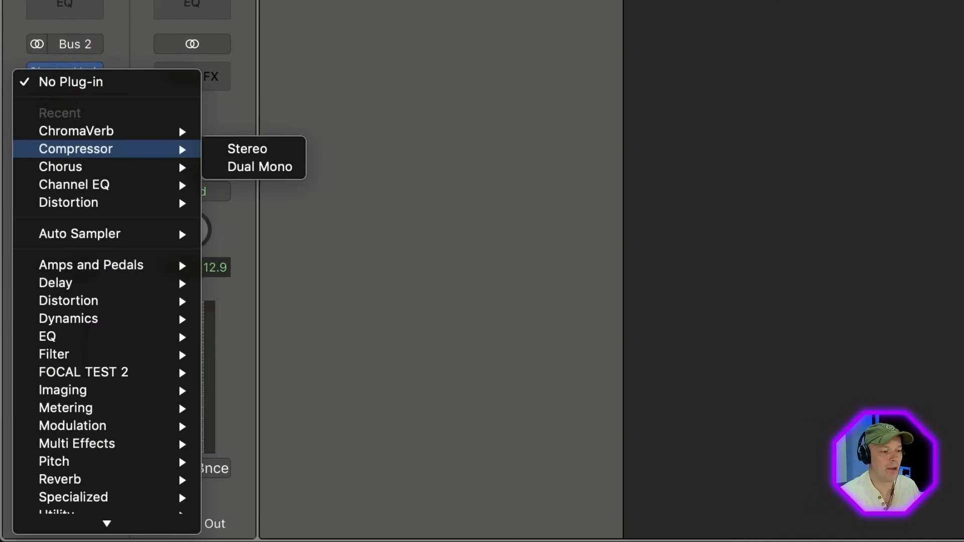
pyautogui.click(66, 53)
pyautogui.moveTo(62, 83); pyautogui.dragTo(62, 83)
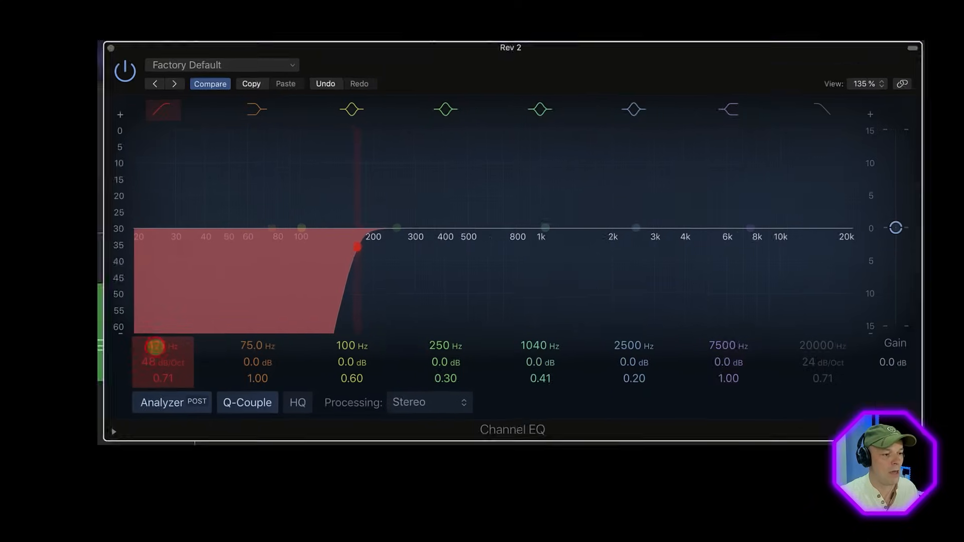
pyautogui.moveTo(135, 362); pyautogui.dragTo(133, 362)
pyautogui.click(107, 161)
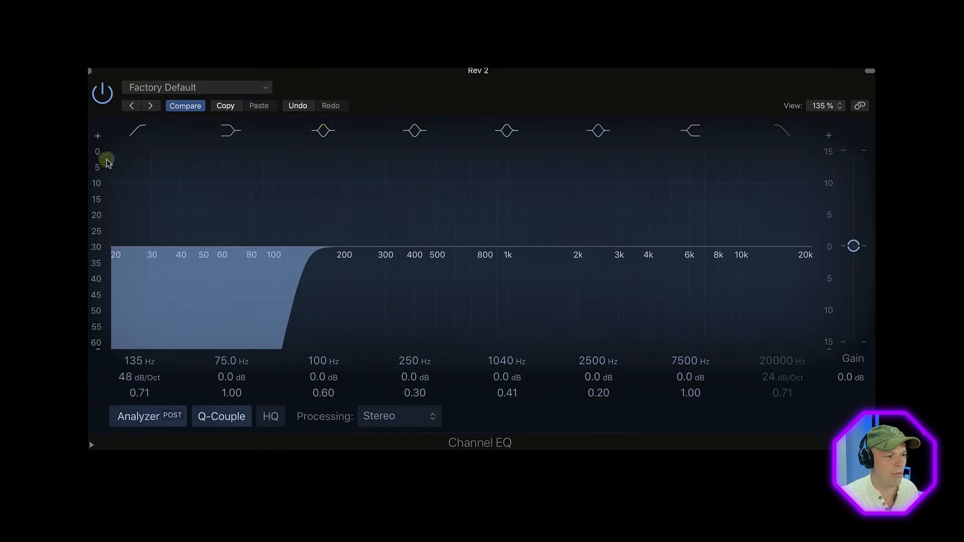
pyautogui.click(96, 76)
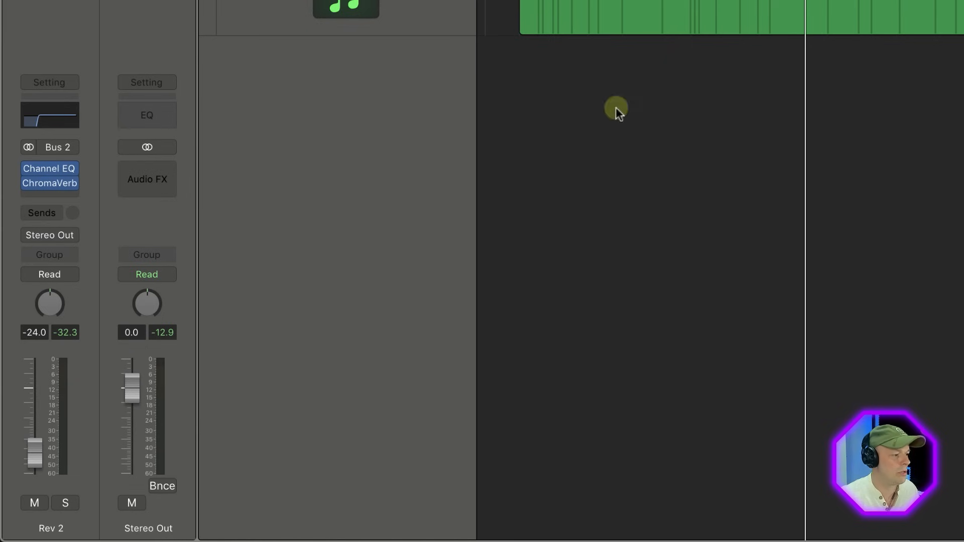
# Step: Insert a stereo Compressor after the ChromaVerb on Rev 2, side-chain it to Audio 1, and set its threshold to -17.5 dB
pyautogui.click(59, 196)
pyautogui.moveTo(110, 253)
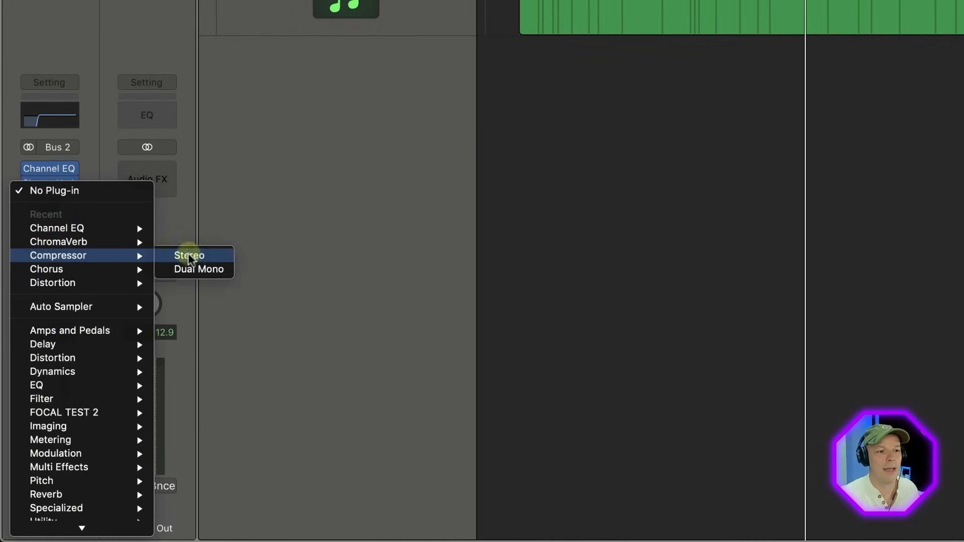
pyautogui.click(185, 254)
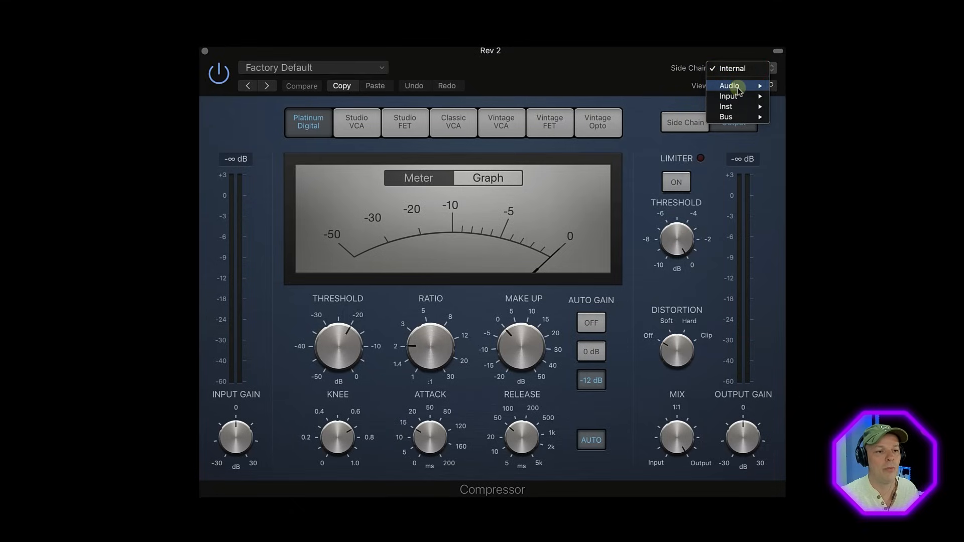
pyautogui.click(781, 86)
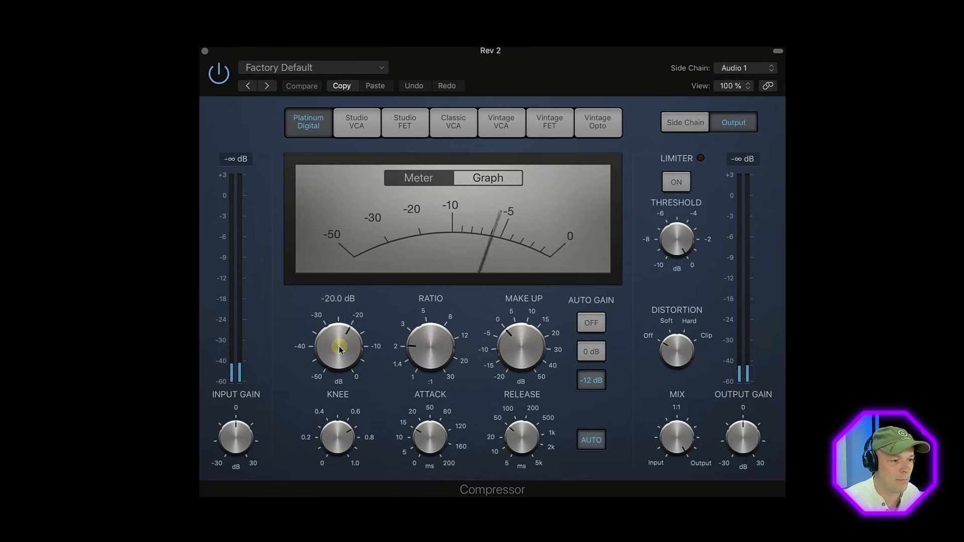
pyautogui.moveTo(336, 344); pyautogui.dragTo(338, 349)
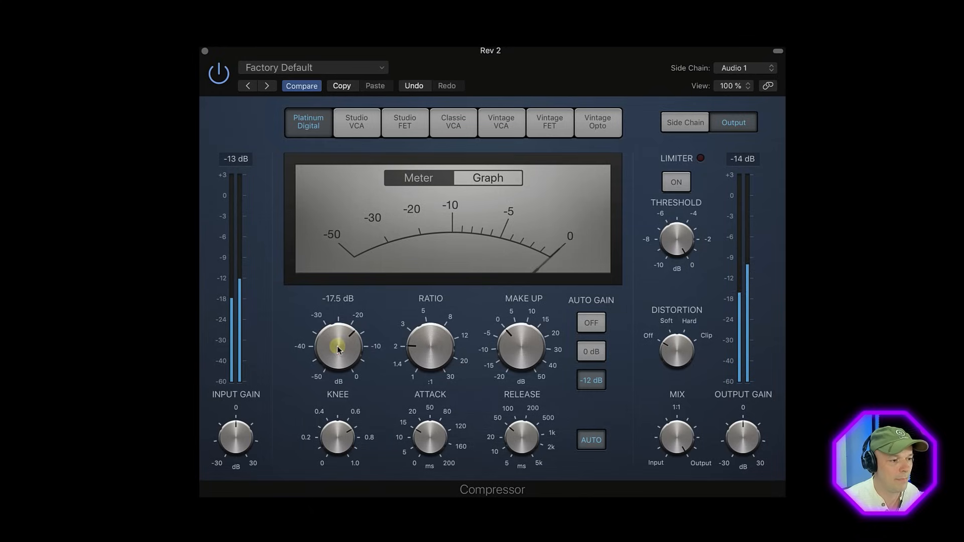
pyautogui.click(205, 51)
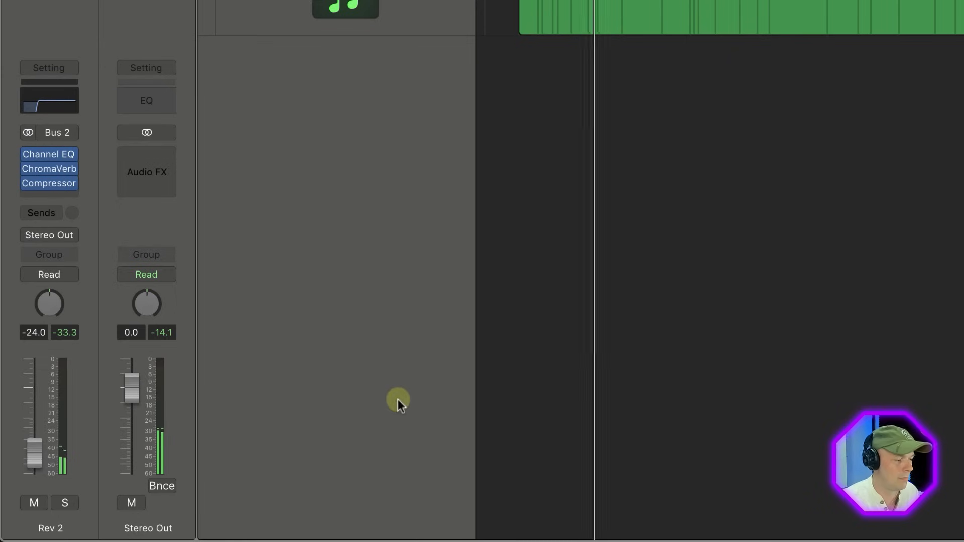
# Step: Insert a Tremolo after the Compressor on Rev 2 with rate 1/4, smoothing 46%, and depth 28%
pyautogui.click(48, 194)
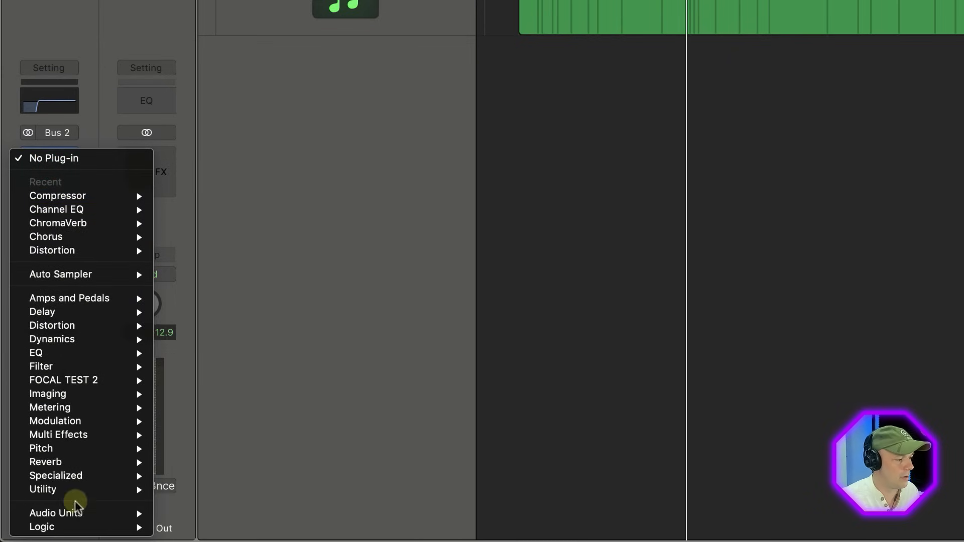
pyautogui.moveTo(80, 477)
pyautogui.moveTo(83, 422)
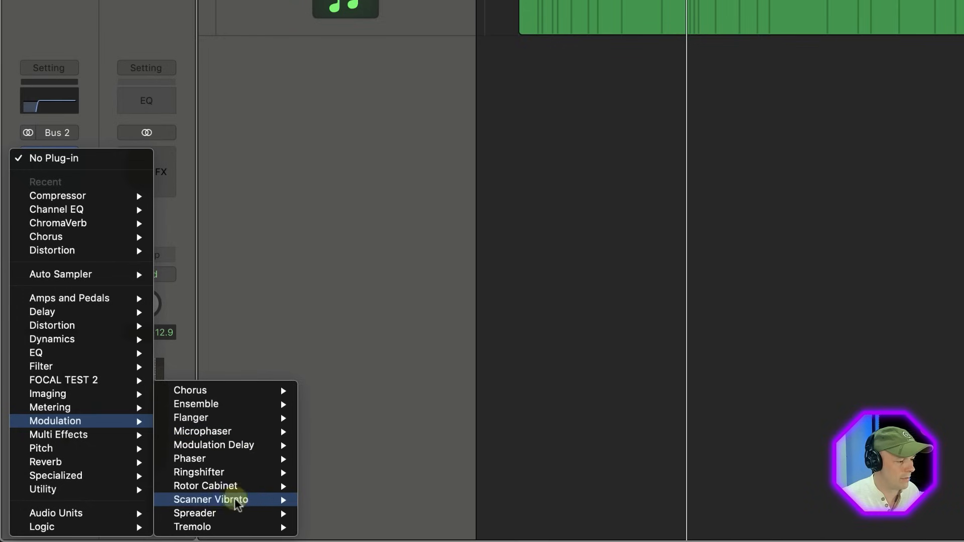
pyautogui.moveTo(222, 532)
pyautogui.click(337, 515)
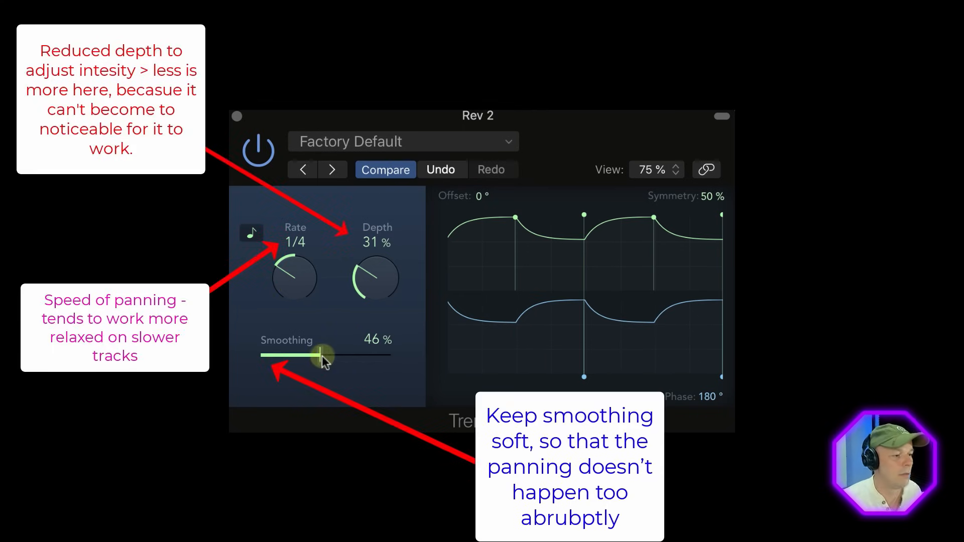
pyautogui.moveTo(377, 285); pyautogui.dragTo(374, 288)
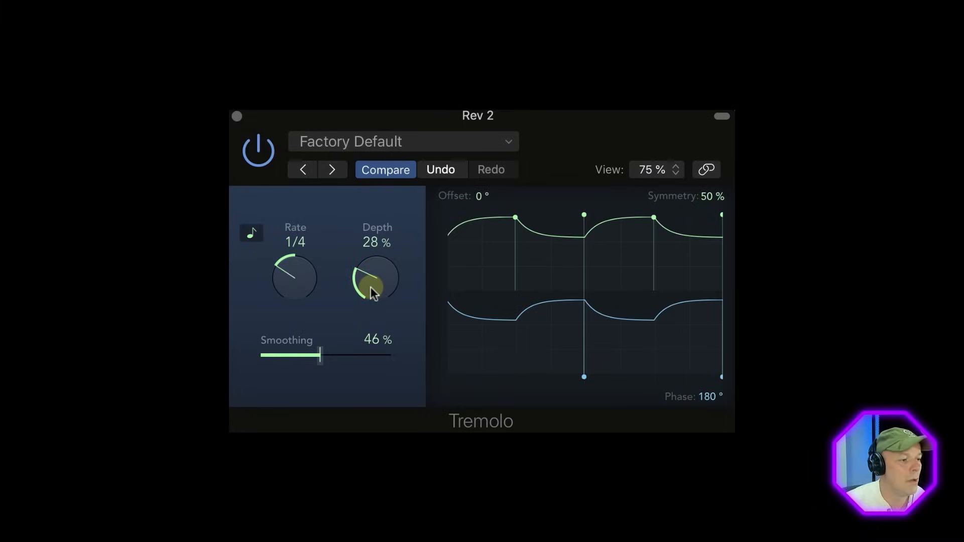